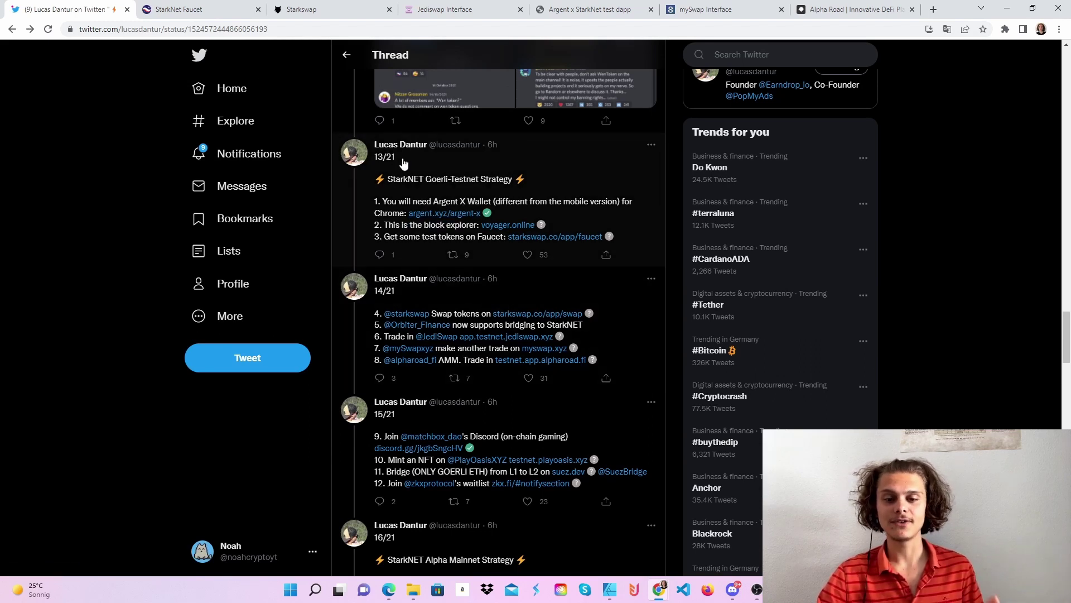
View the Argent X download page linked in the thread and check Account 1 in the Argent X wallet extension.
left_click(444, 213)
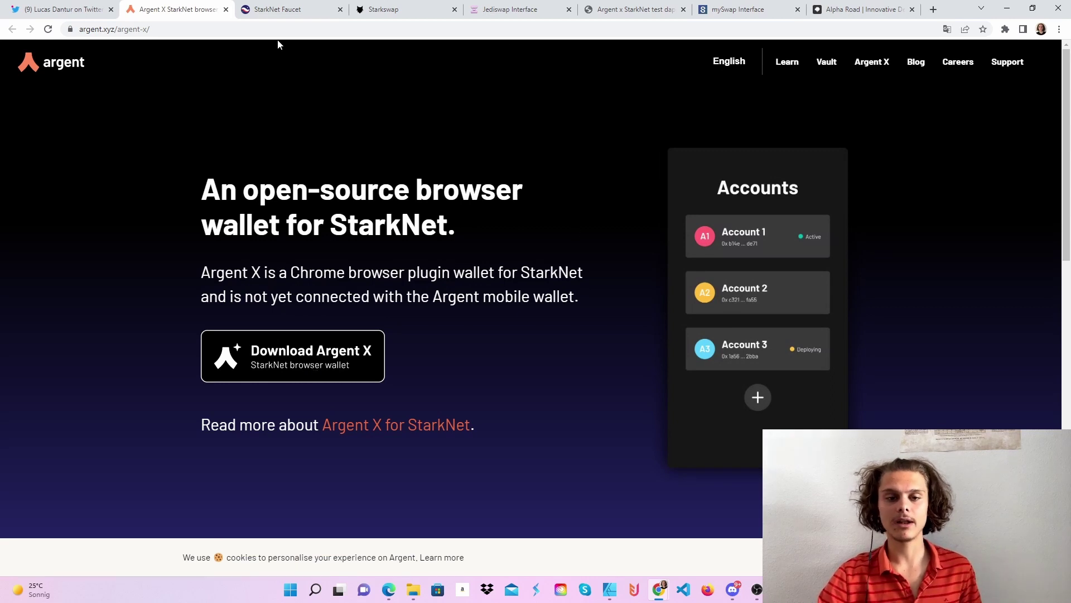
left_click(226, 9)
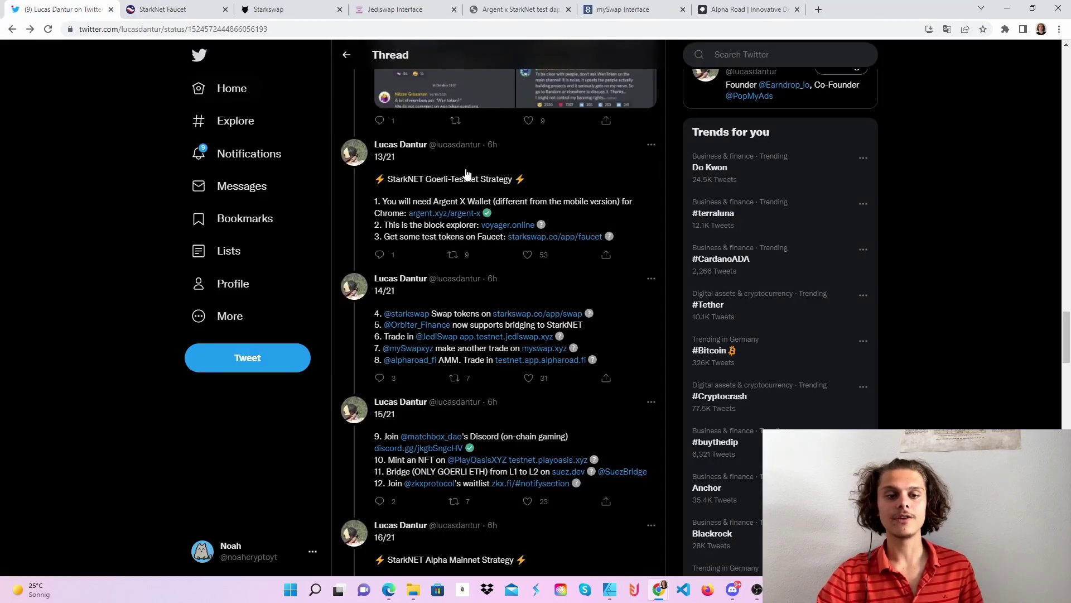
left_click(1005, 29)
left_click(887, 110)
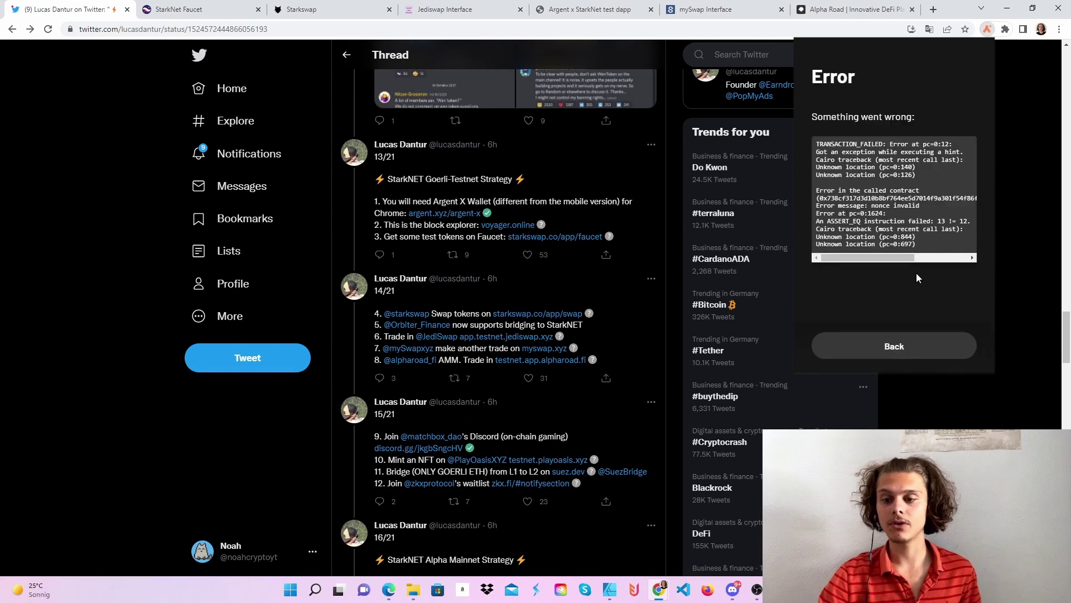
left_click(896, 346)
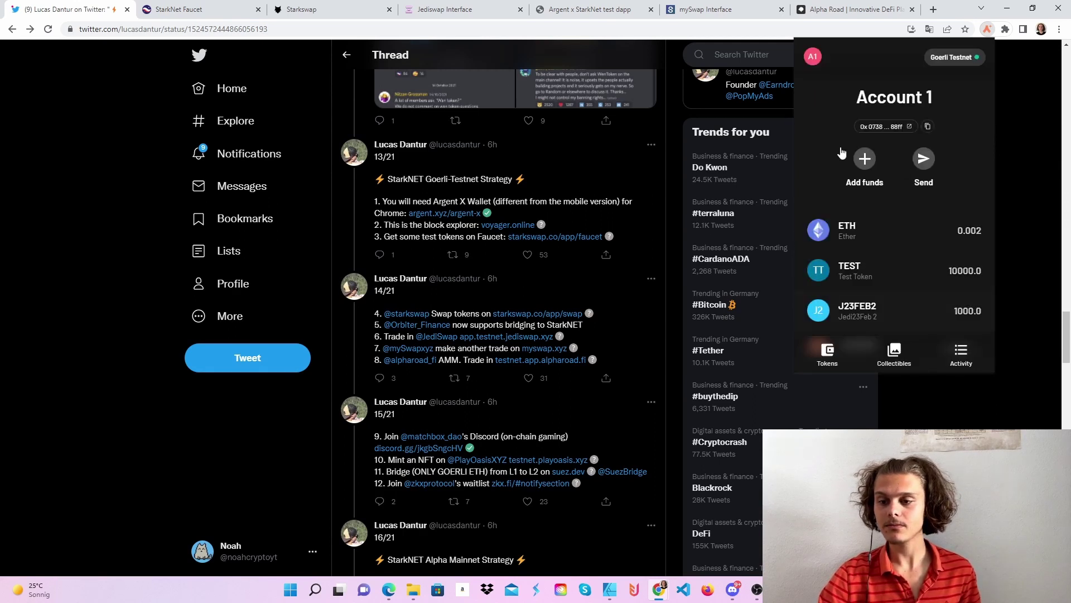
left_click(1016, 153)
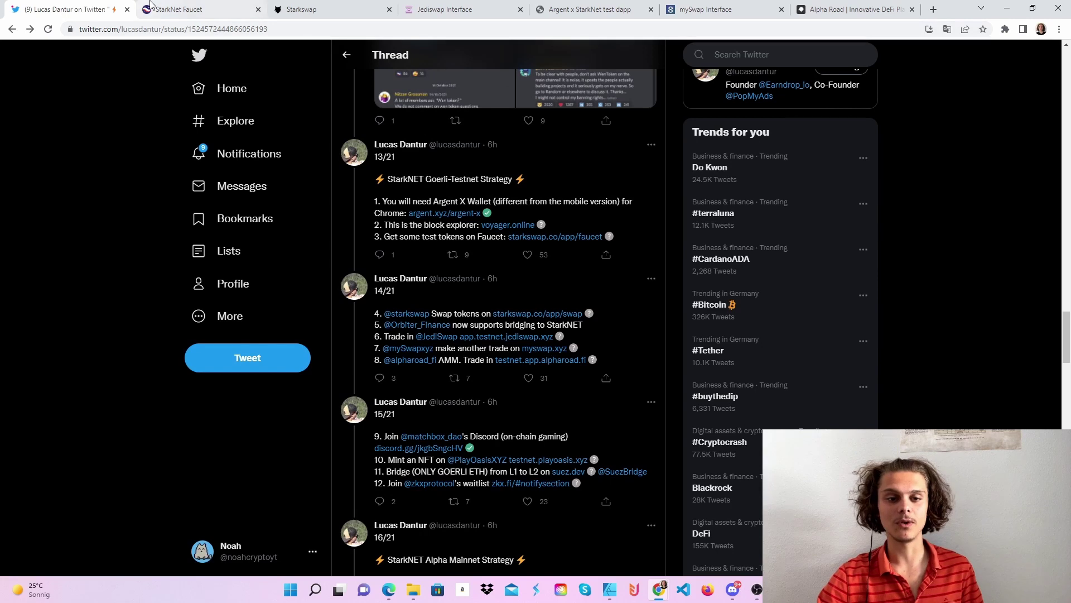
Copy the Account 1 address from the Argent X wallet and select the account address on the StarkNet Faucet page for replacement.
left_click(186, 10)
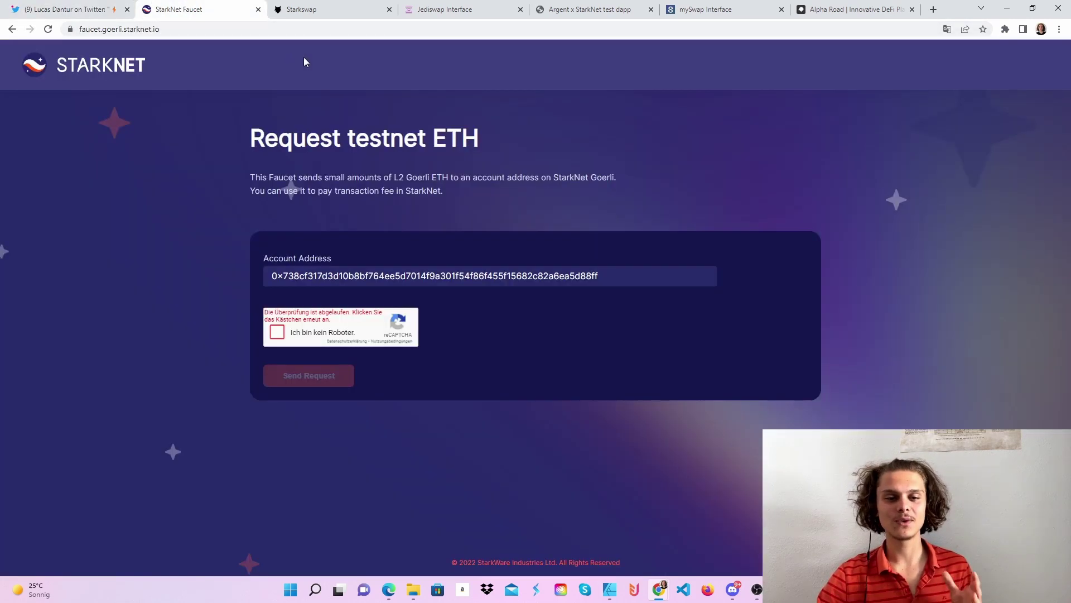
left_click(1005, 29)
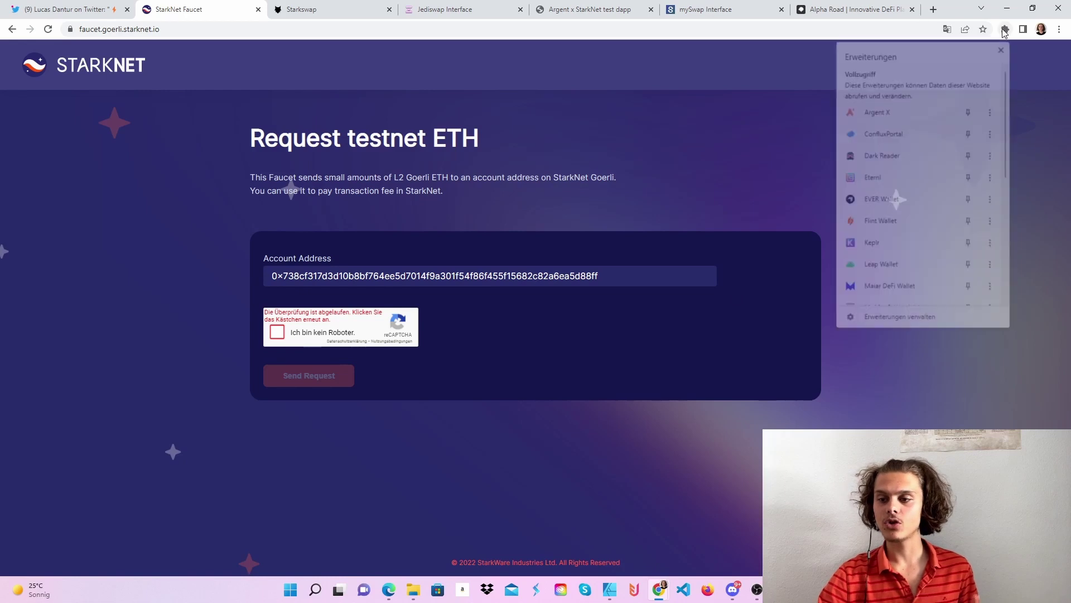
left_click(926, 112)
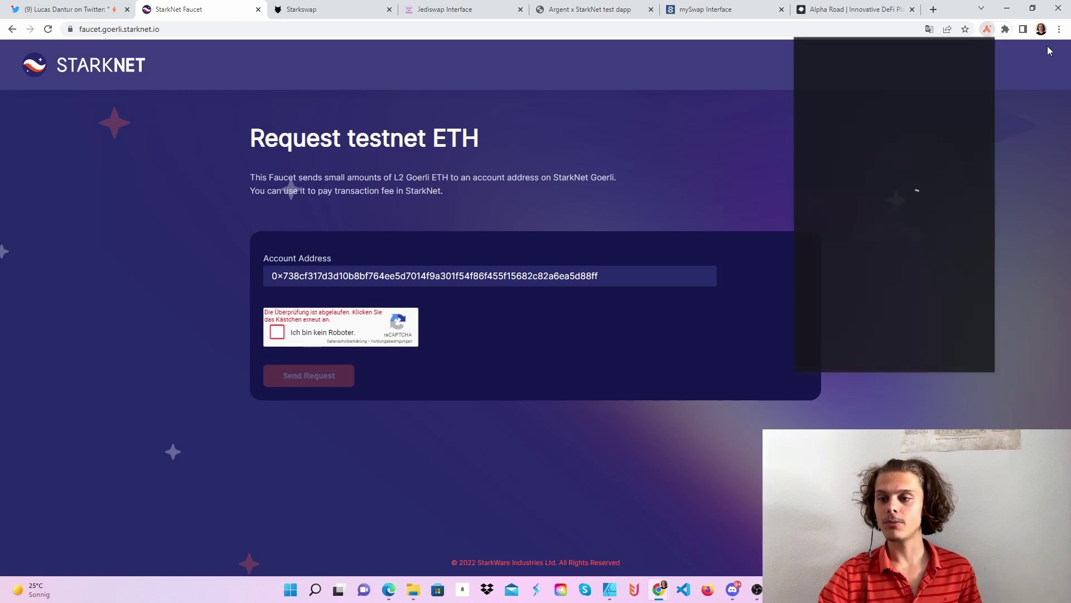
left_click(928, 126)
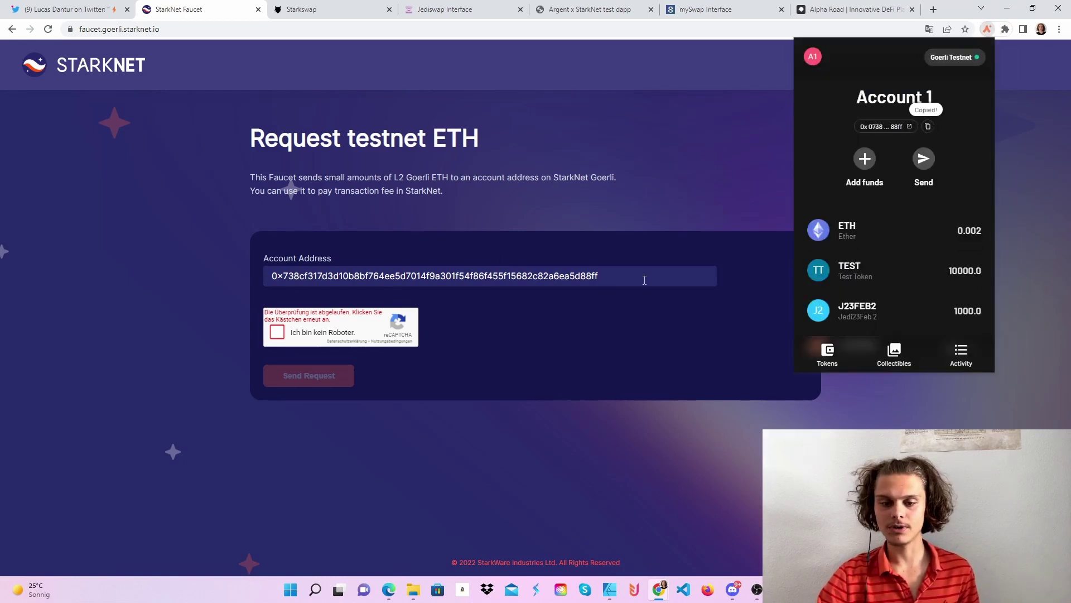
triple_click(644, 280)
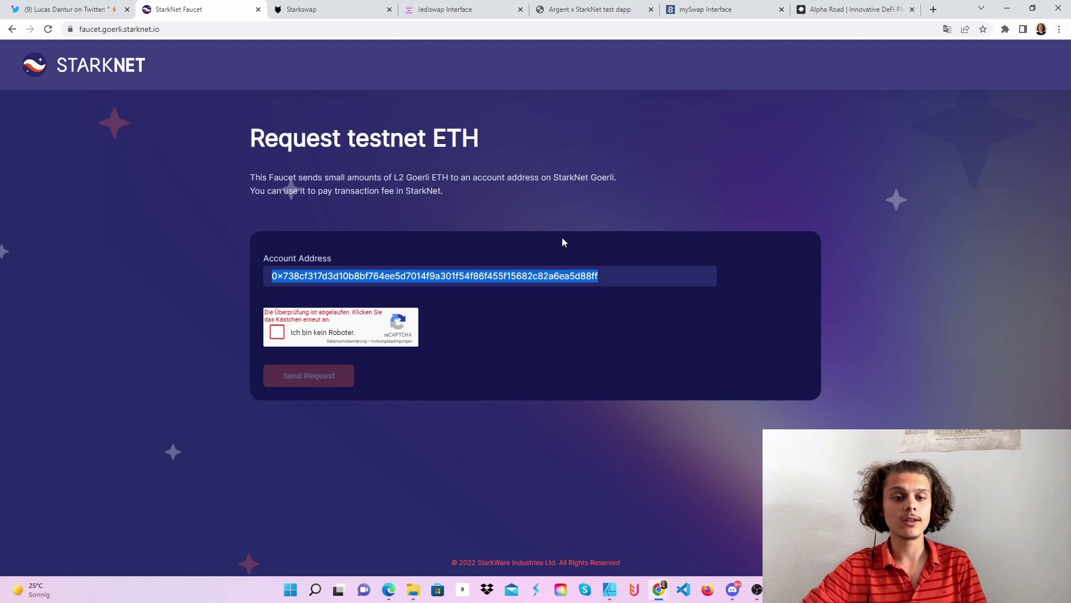
Return to the Starkswap faucet form from the previous success message and select BAR as the token.
left_click(320, 16)
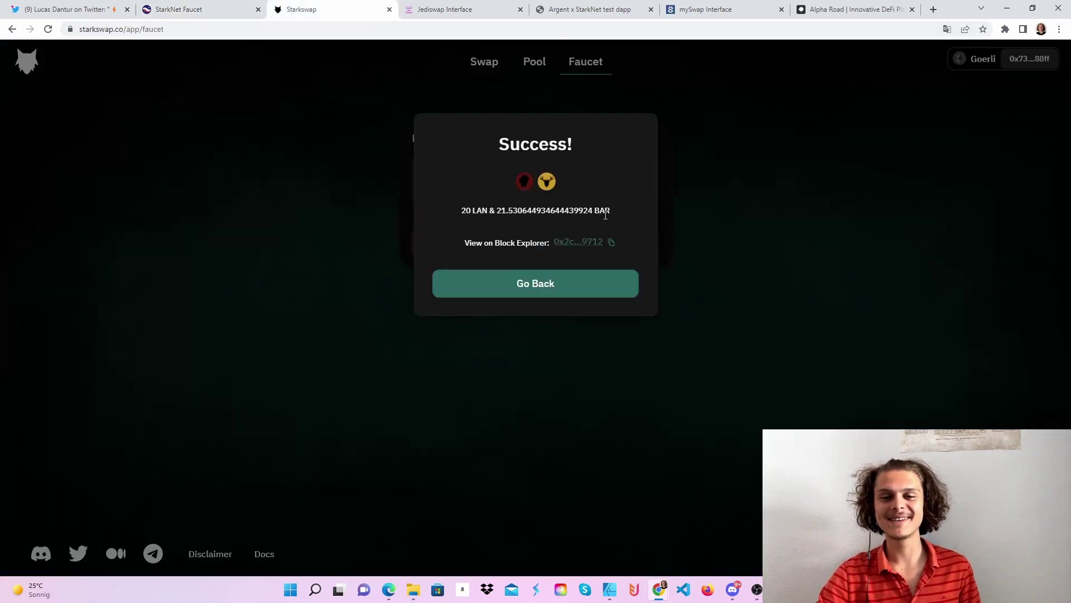
left_click(521, 284)
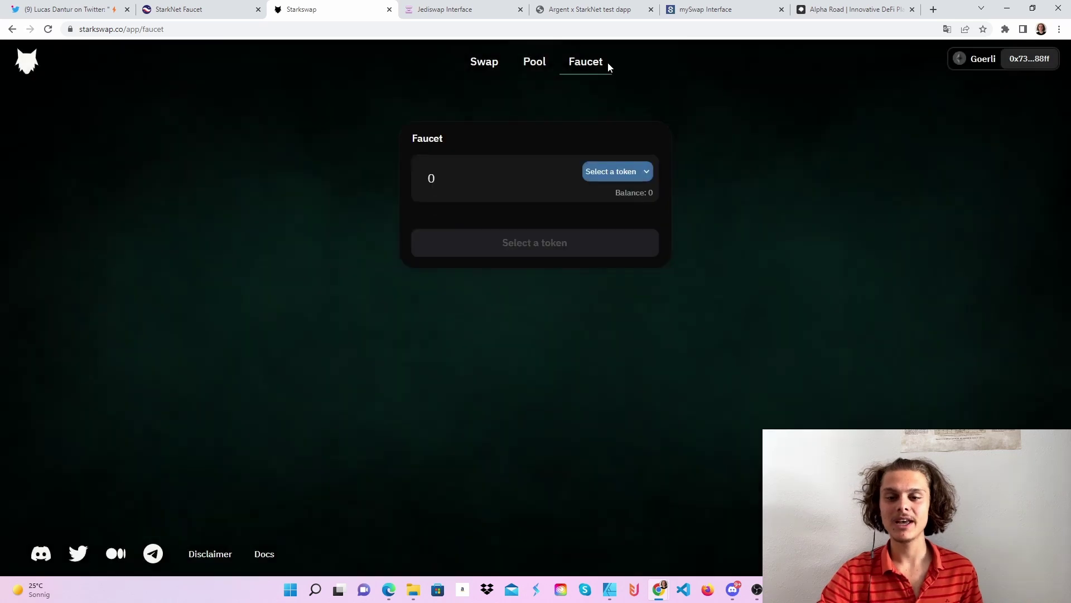
left_click(646, 173)
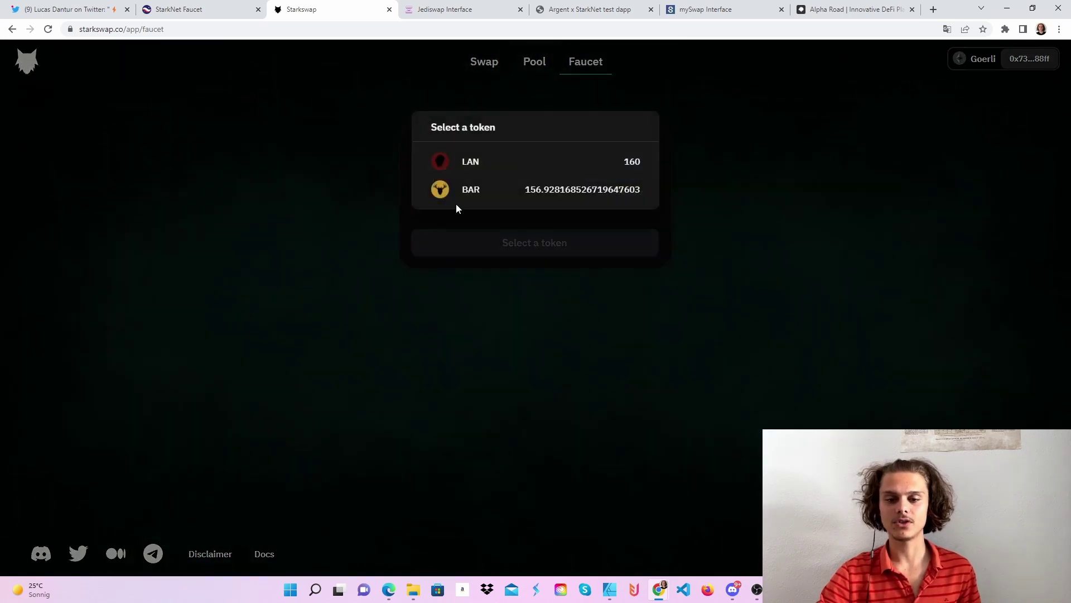
left_click(488, 190)
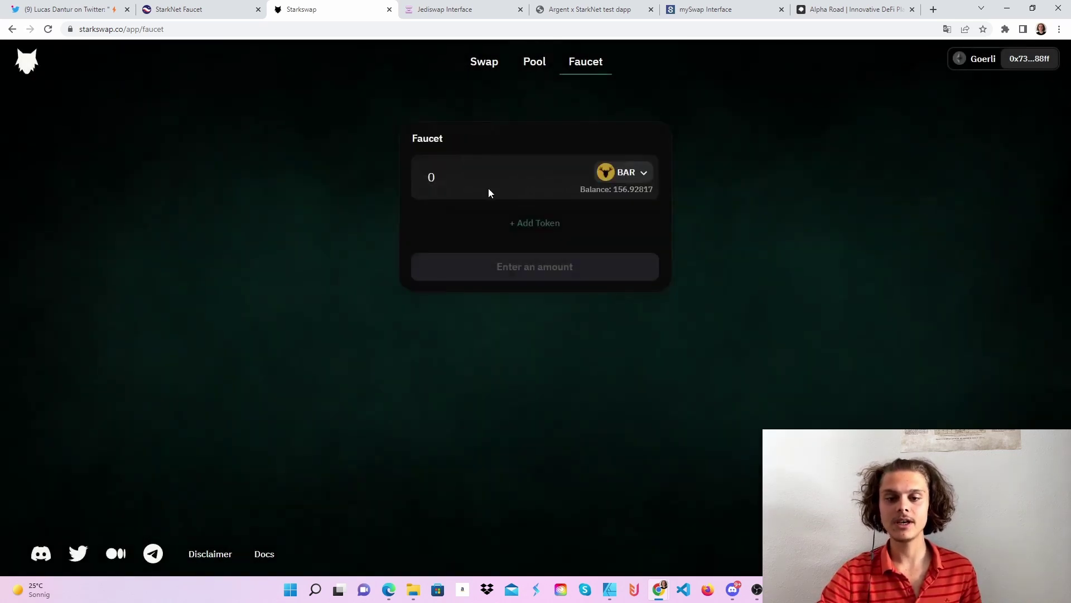
left_click(632, 175)
left_click(521, 207)
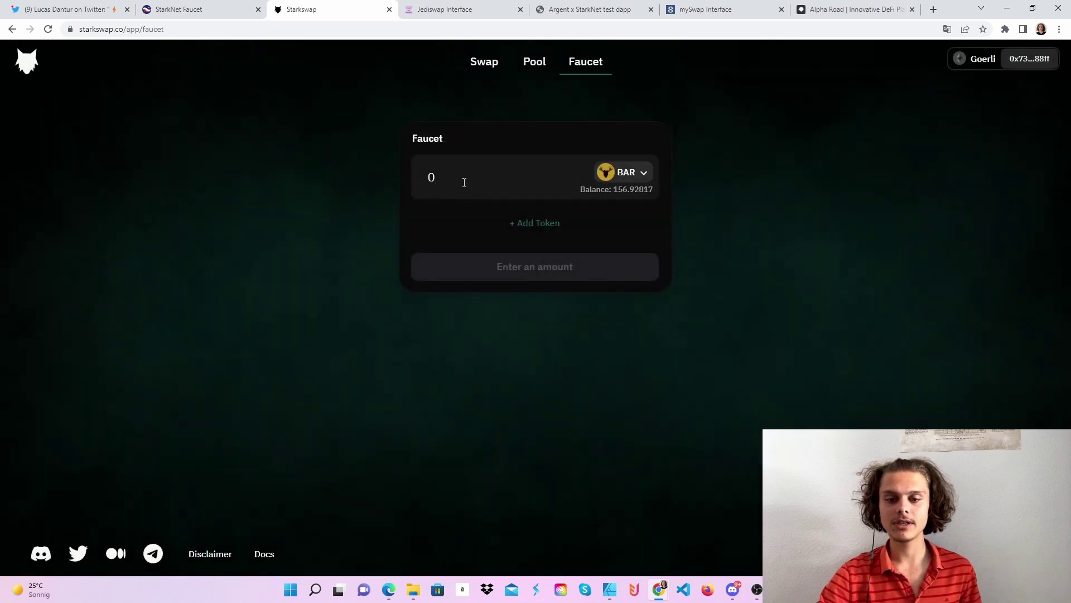
Request 100 BAR from the Starkswap faucet and sign the transaction in Argent X.
left_click(463, 181)
type("1000")
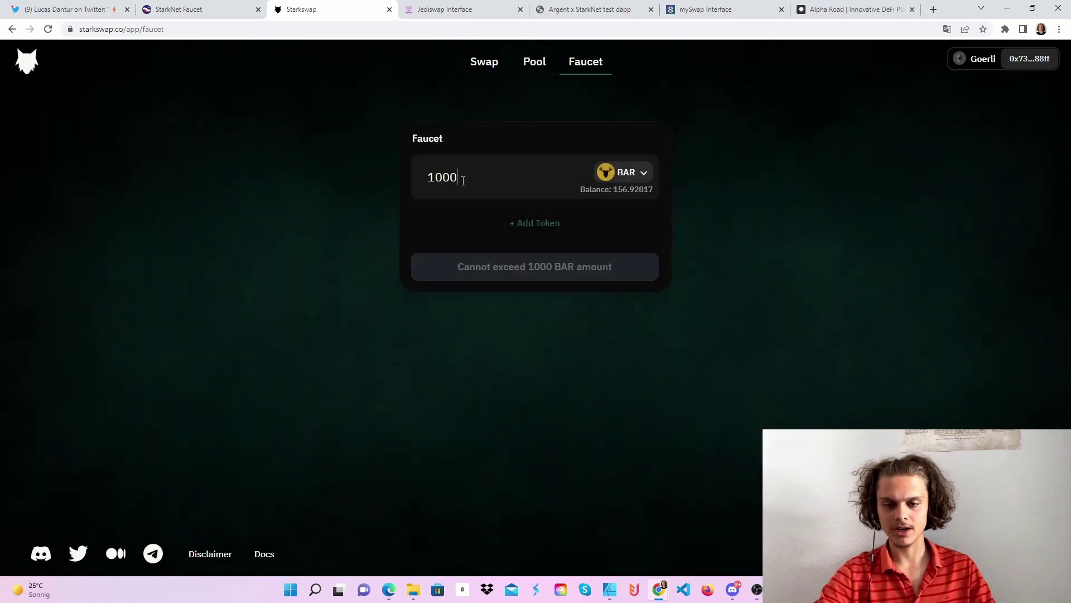
key("BackSpace")
left_click(524, 264)
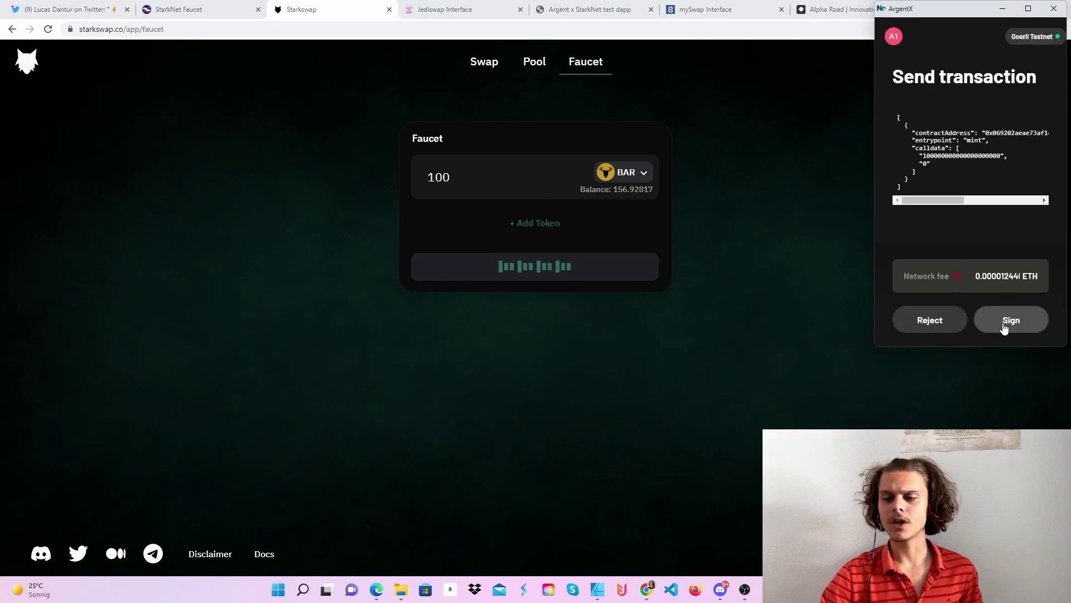
left_click(1003, 325)
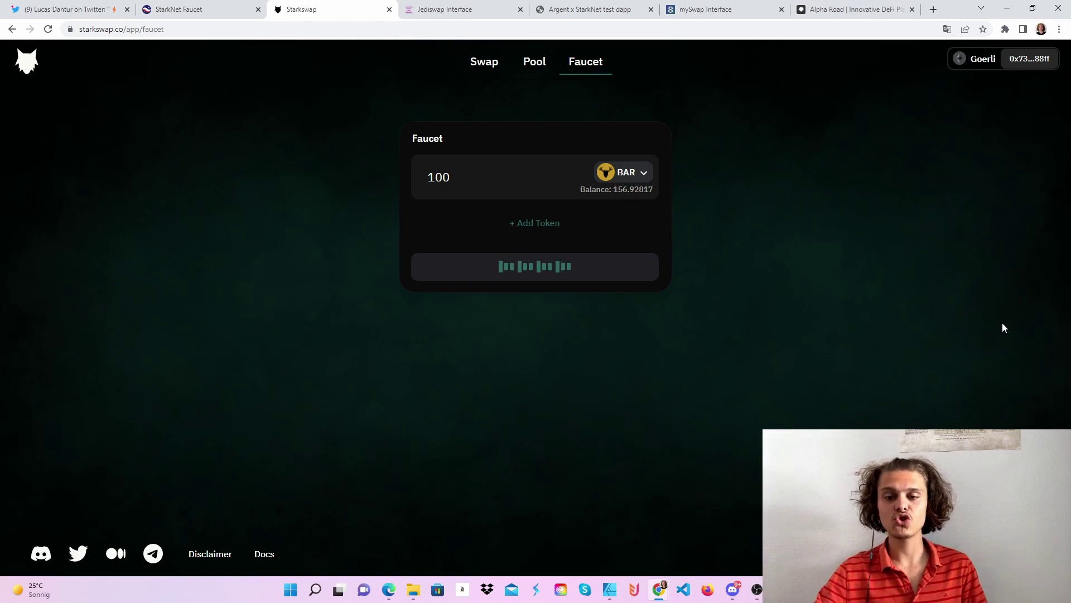
Try to set up a swap of 50 LAN to DAI on Starkswap's swap page.
left_click(487, 61)
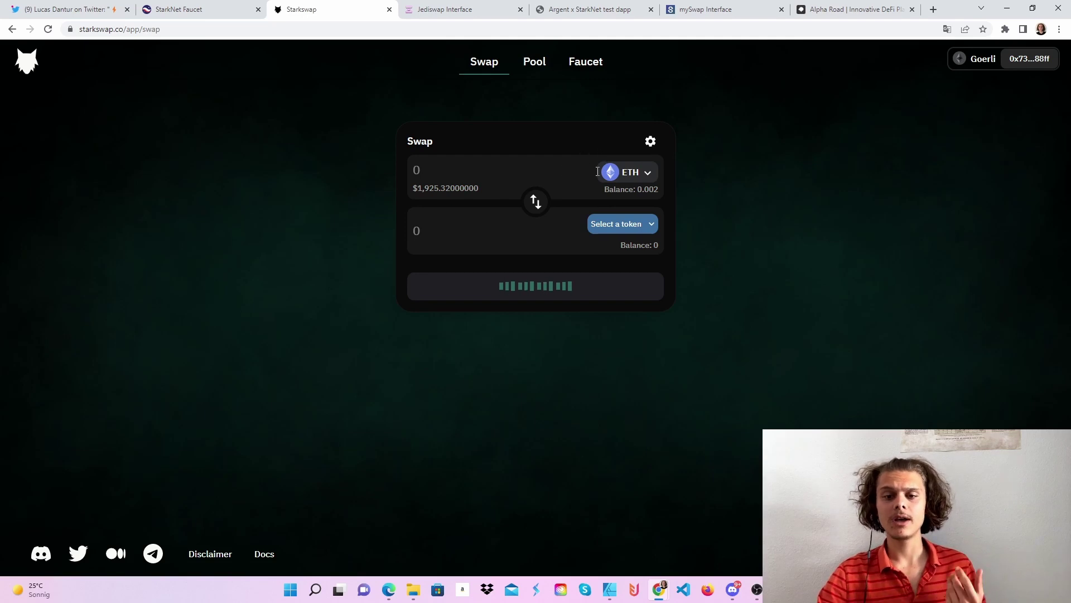
left_click(627, 174)
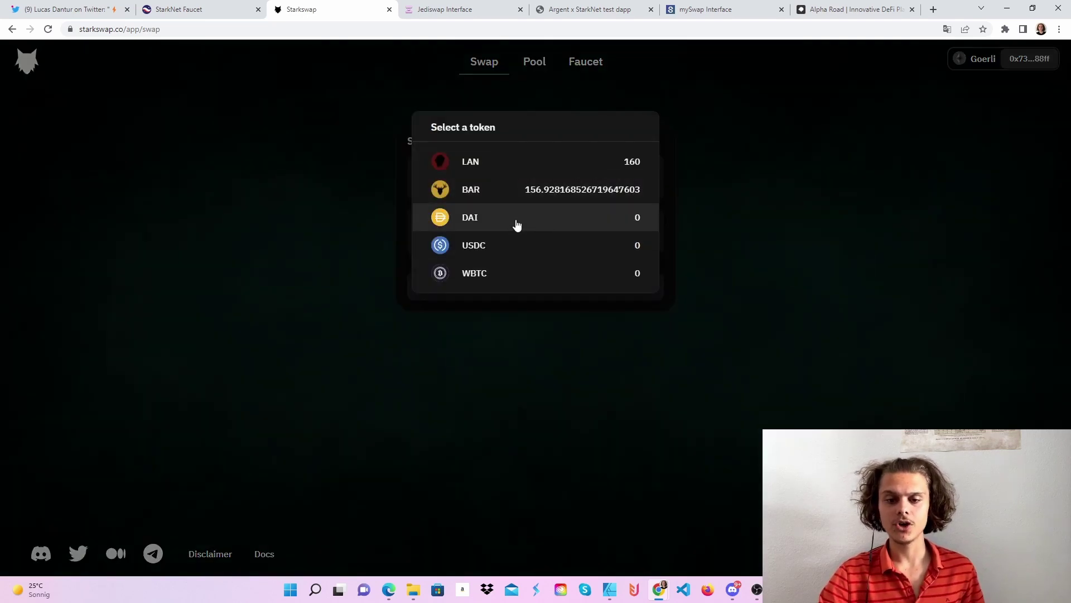
left_click(513, 164)
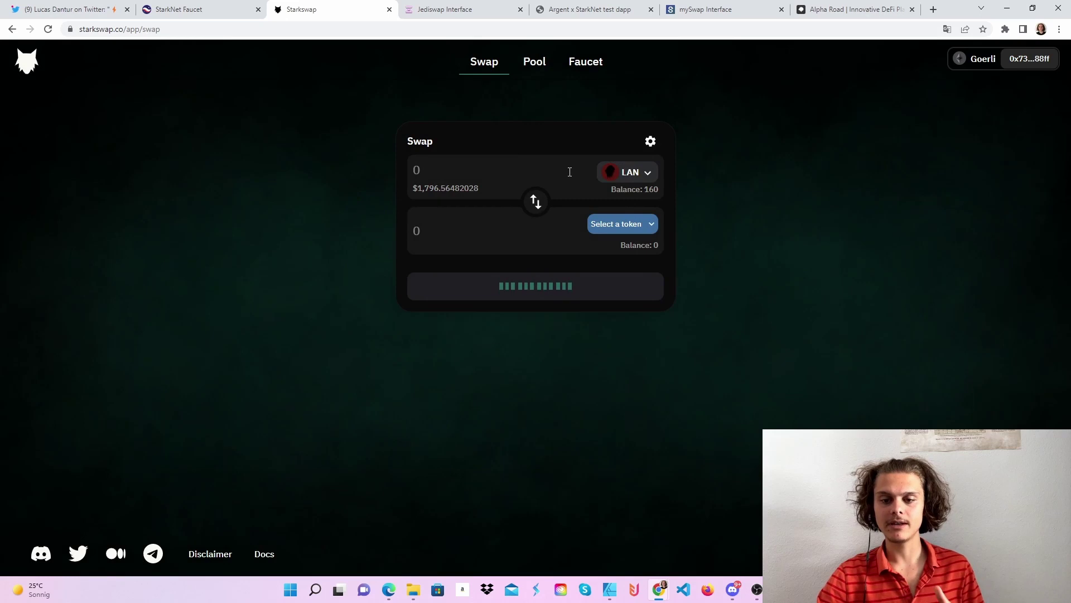
left_click(628, 222)
left_click(517, 250)
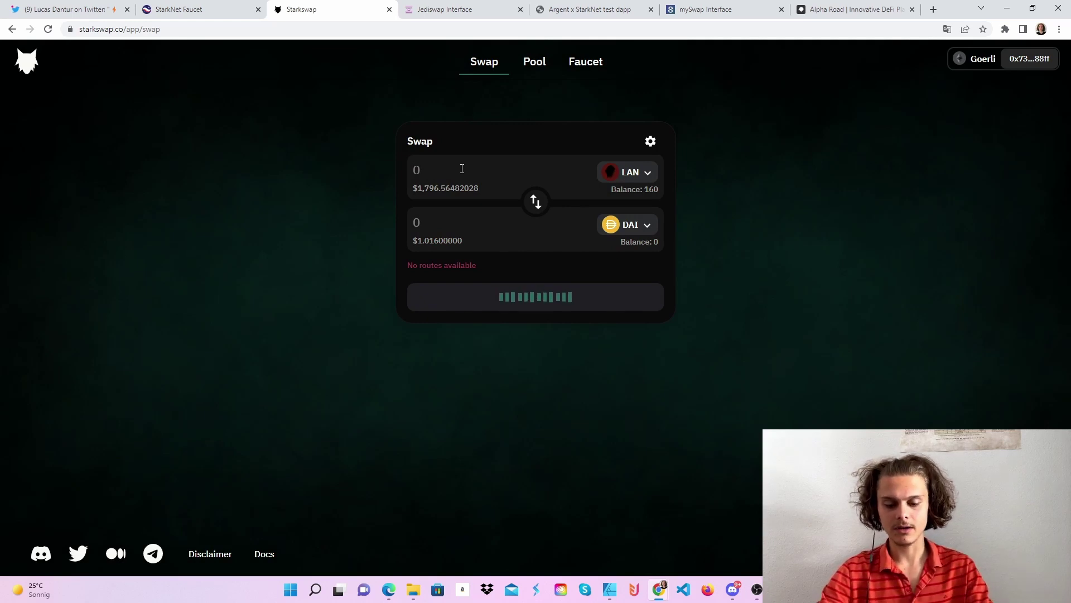
left_click(462, 169)
type("50")
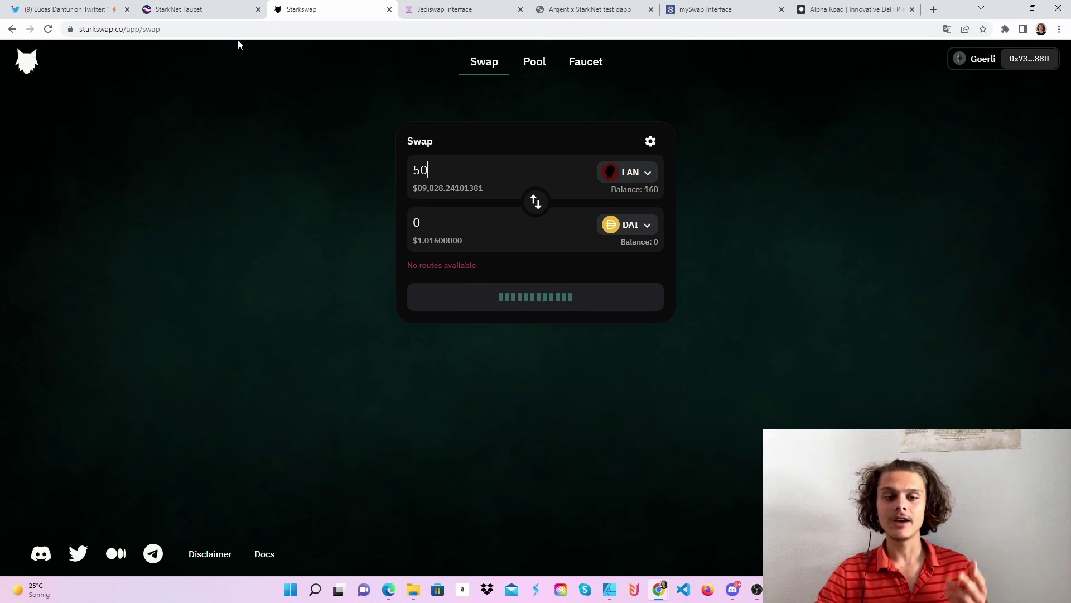
left_click(217, 10)
left_click(316, 10)
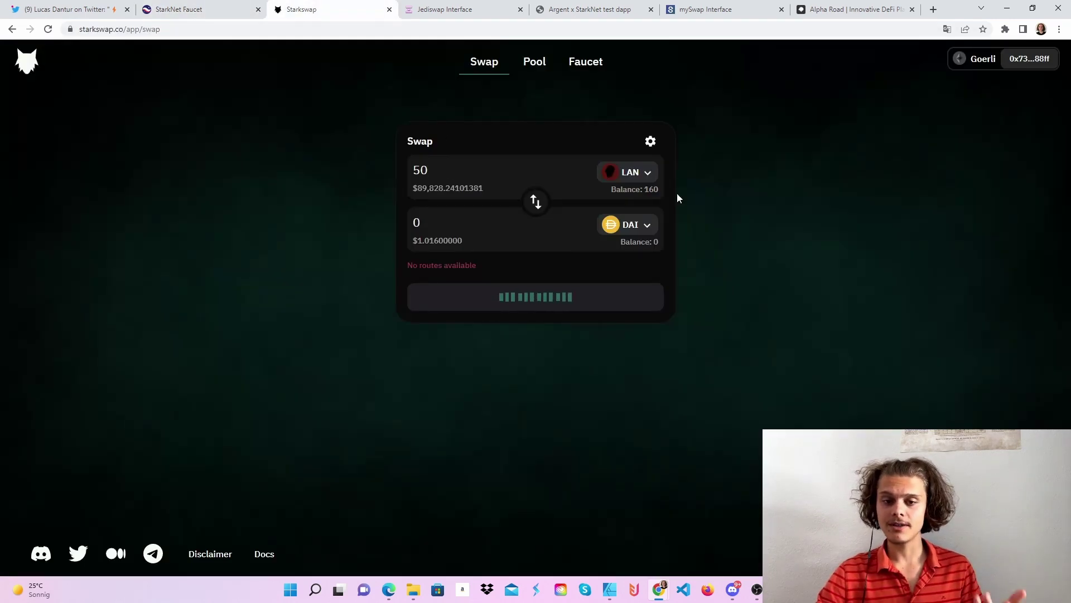
Set up a swap of 0.001 ETH to USDC and dismiss the faucet's success message.
left_click(631, 172)
left_click(490, 215)
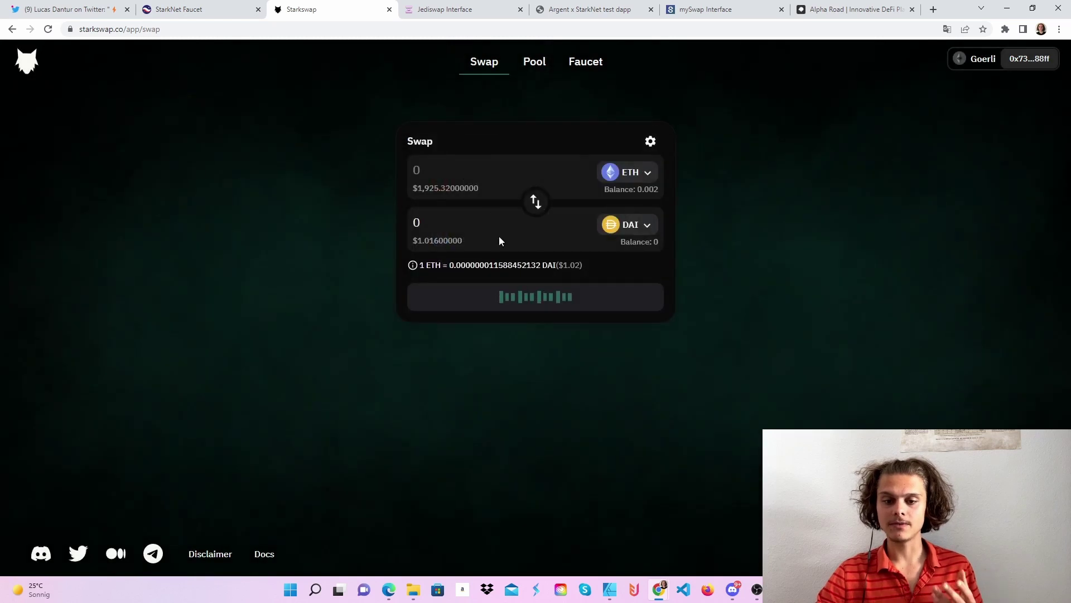
left_click(628, 224)
left_click(486, 237)
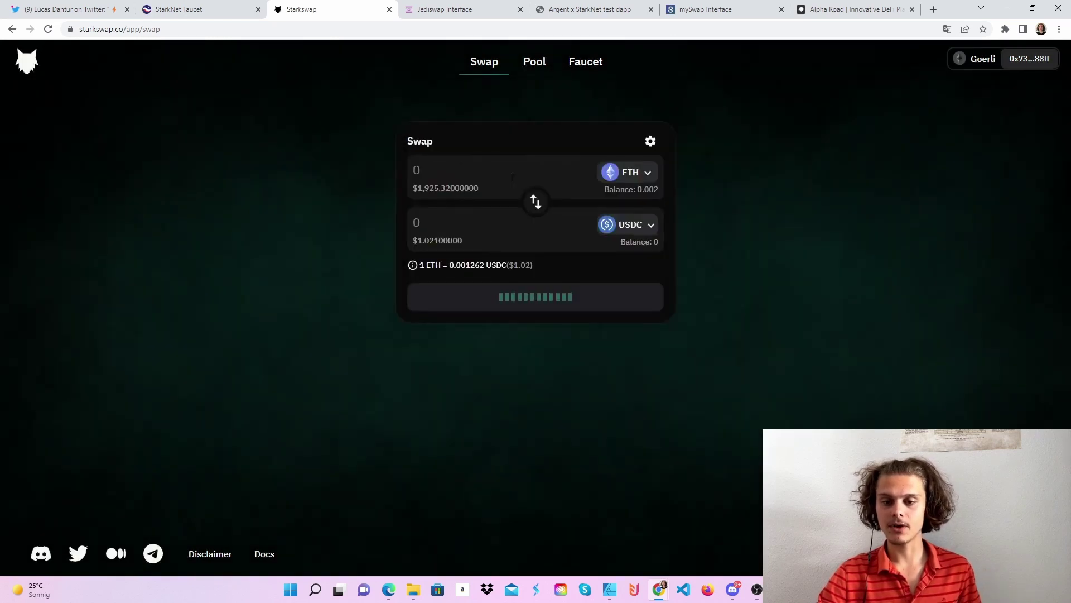
type("0")
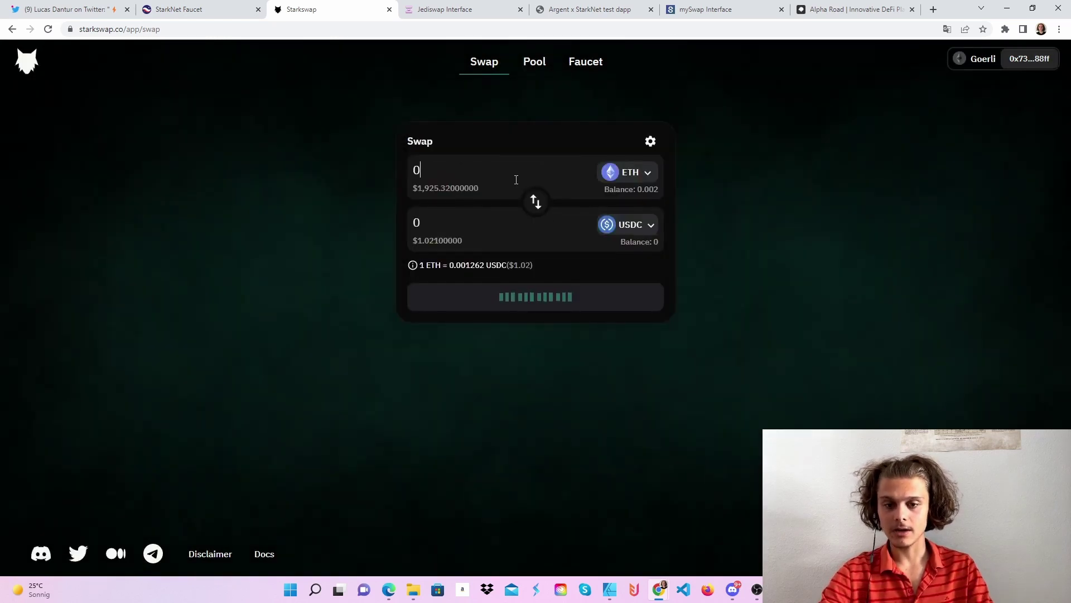
type(".001")
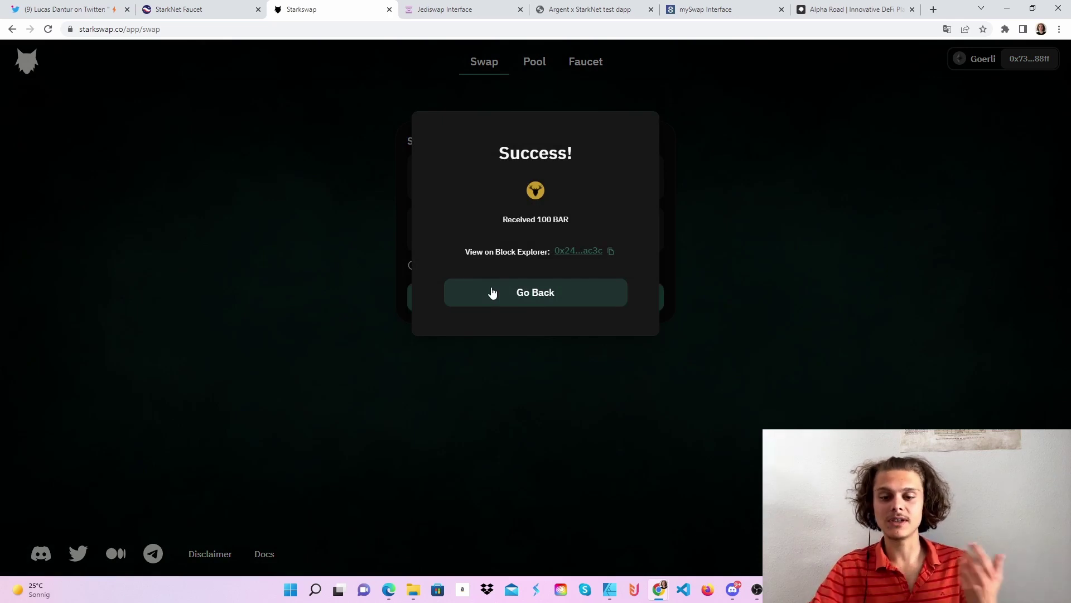
left_click(491, 291)
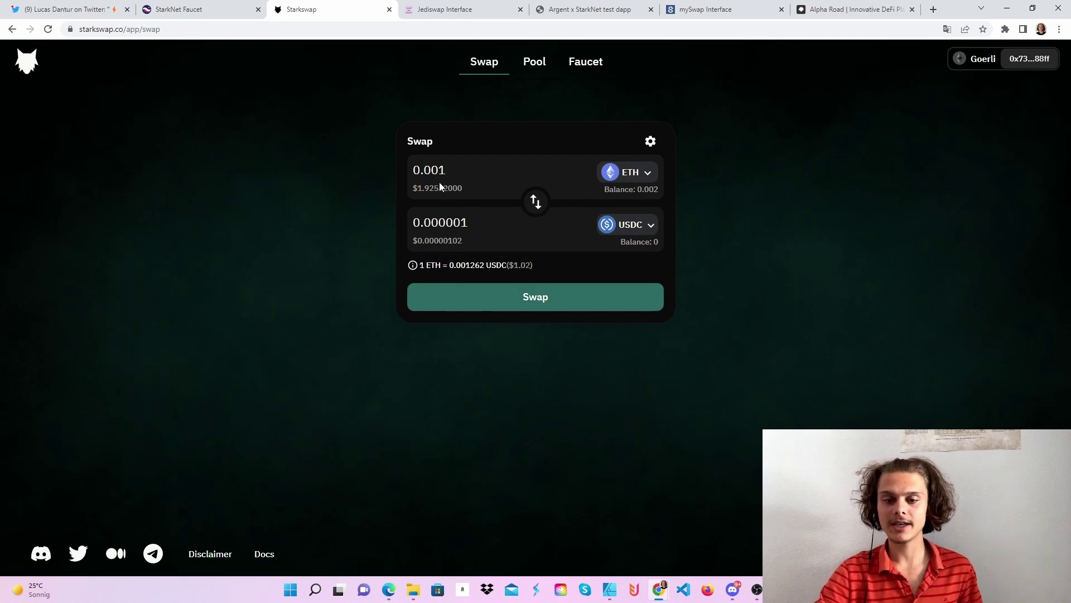
Change the swap amount to 0.0008 ETH, confirm the swap to USDC and sign it in Argent X.
type("07")
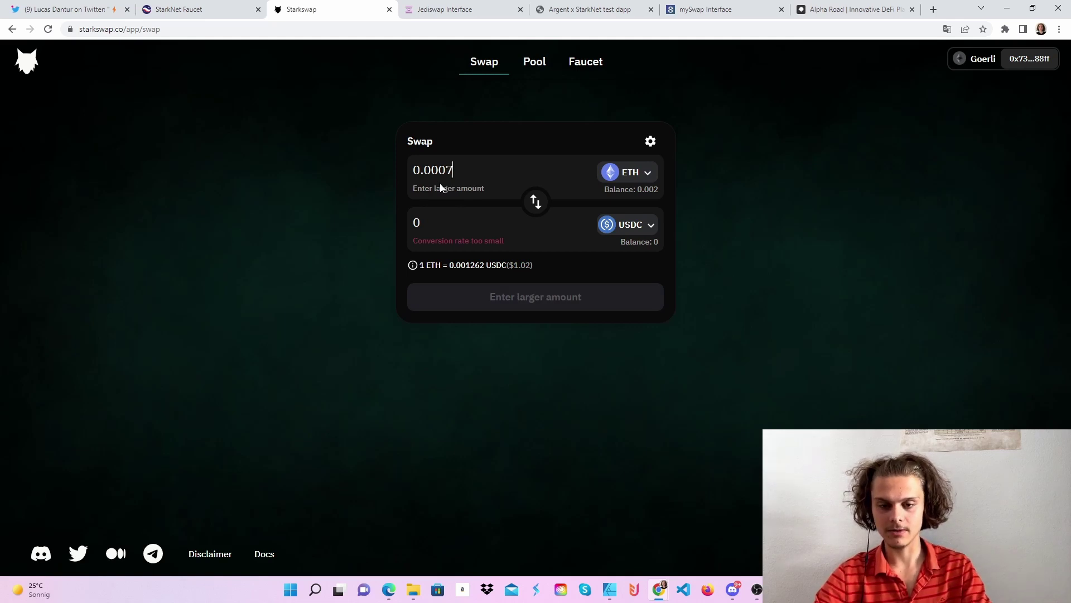
key("BackSpace")
type("8")
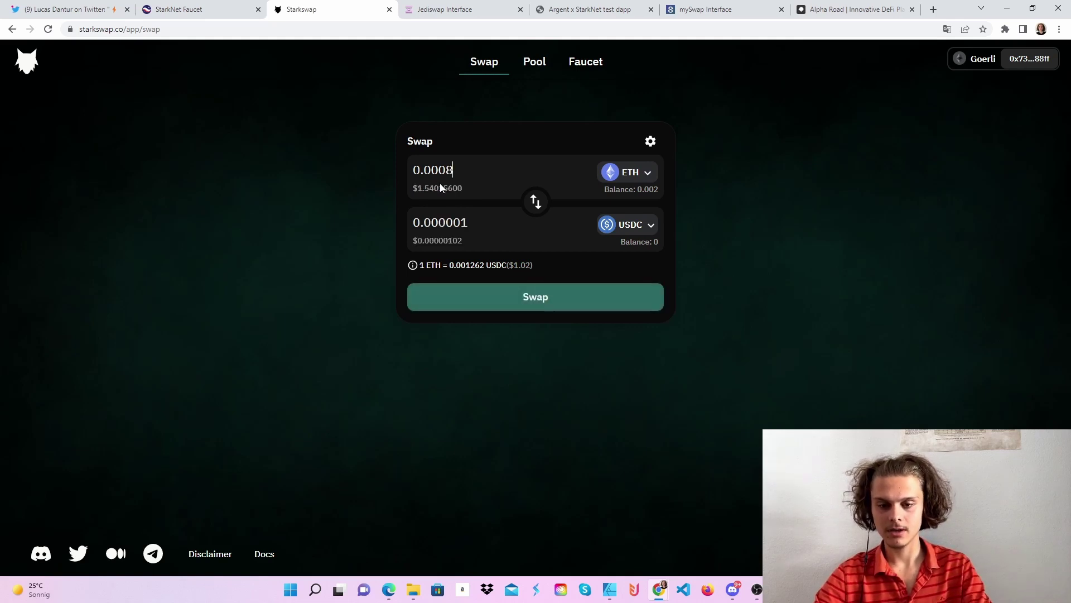
left_click(607, 304)
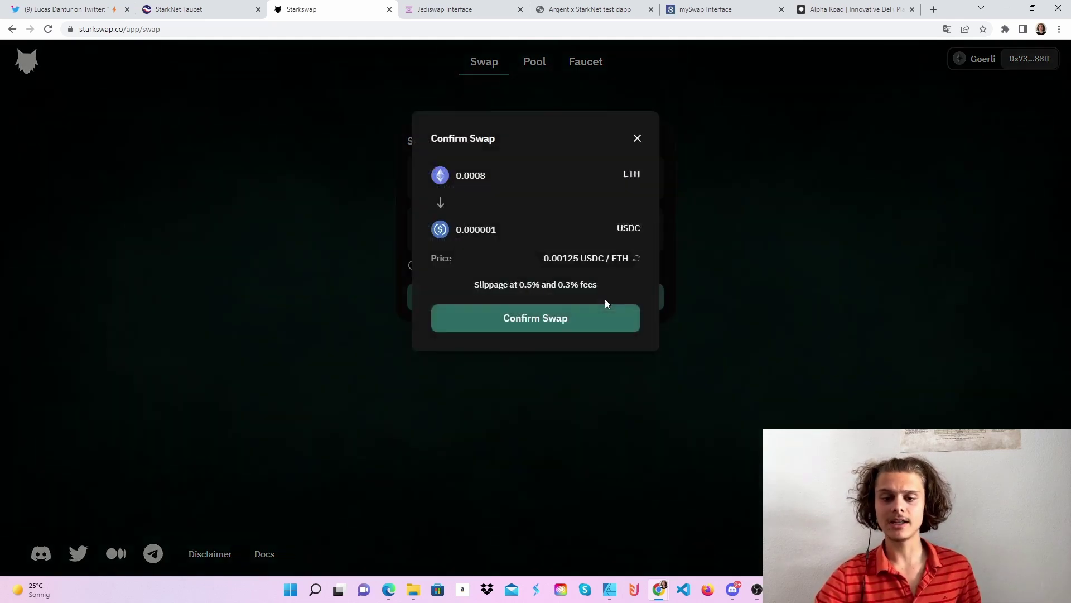
left_click(495, 330)
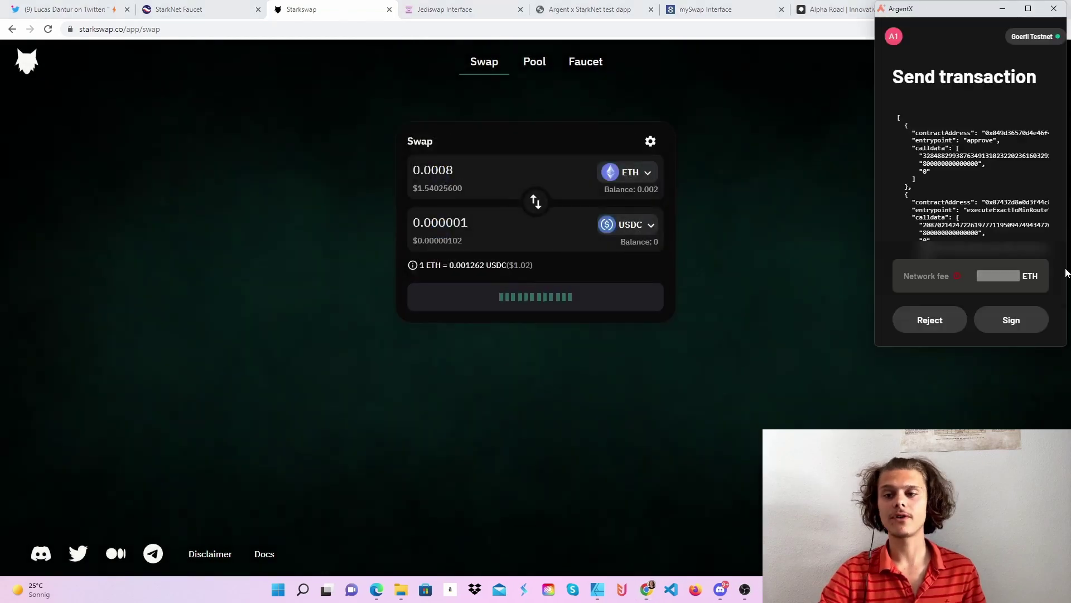
left_click(1010, 321)
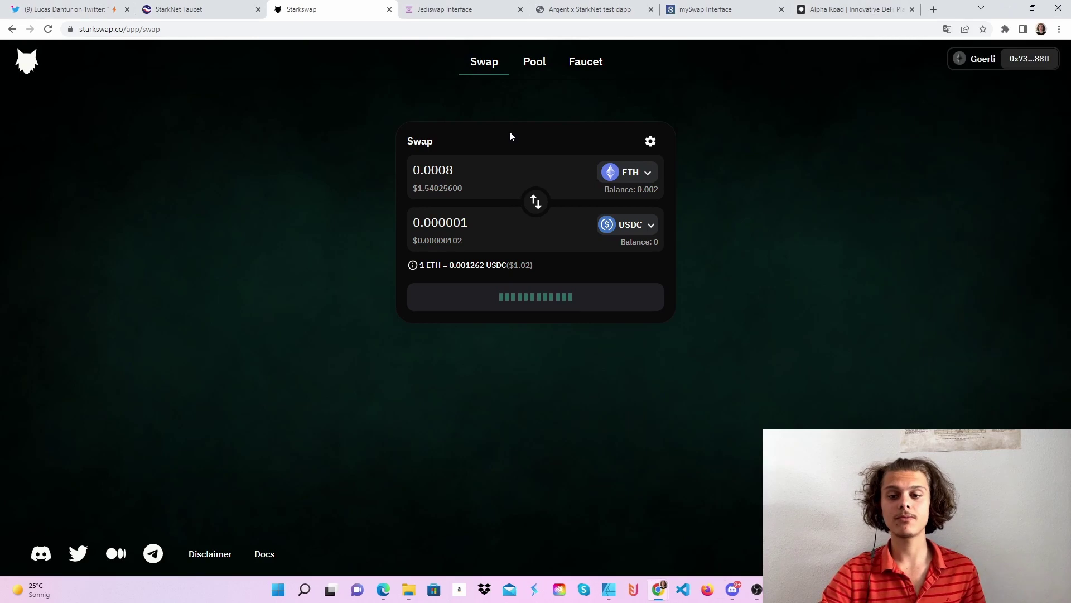
Open the LAN-BAR pool on Starkswap and enter a deposit of 20 LAN with the matching BAR amount.
left_click(527, 72)
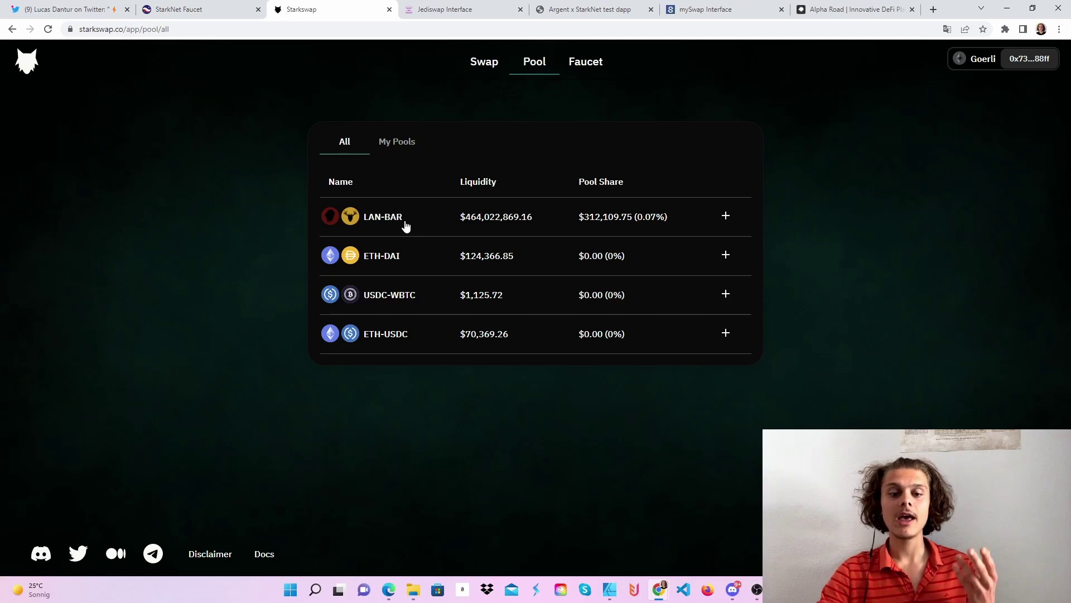
left_click(406, 223)
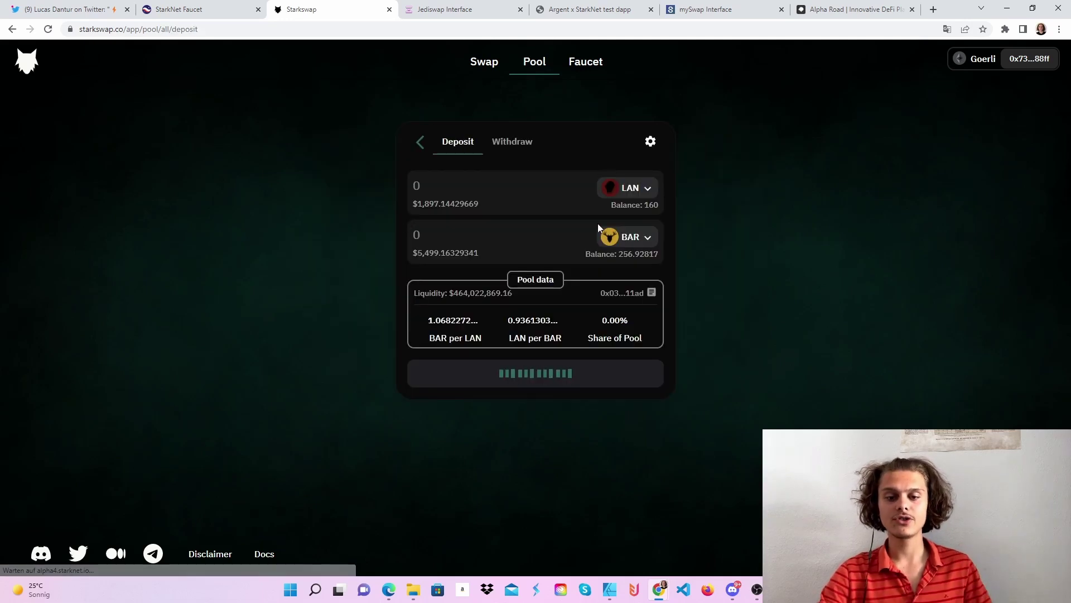
left_click(480, 189)
type("20")
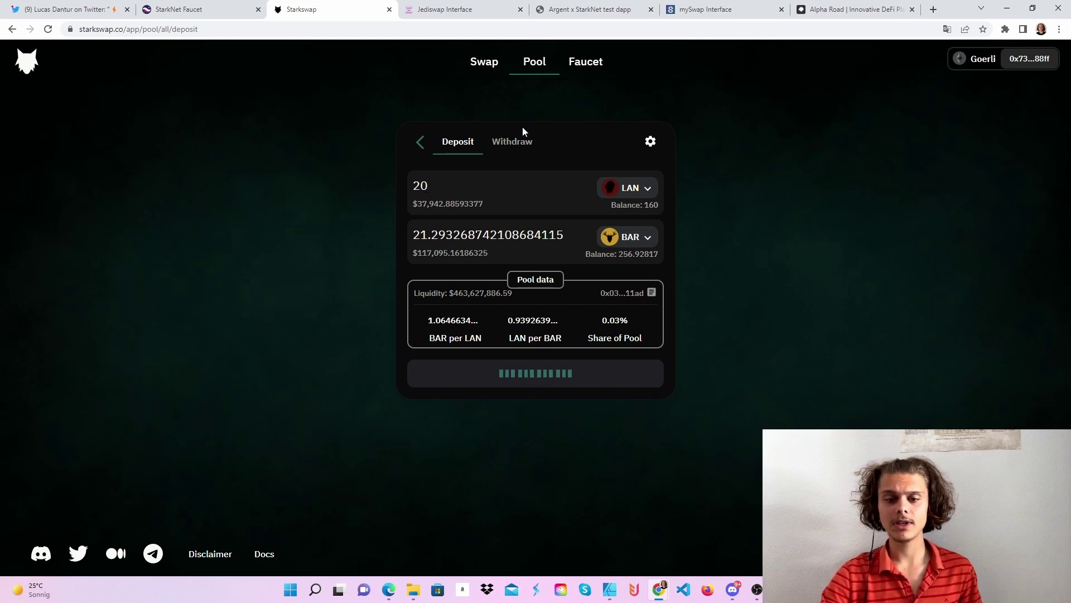
Enter a withdrawal of 20 LAN-BAR pool tokens and leave the form for the swap page.
left_click(513, 142)
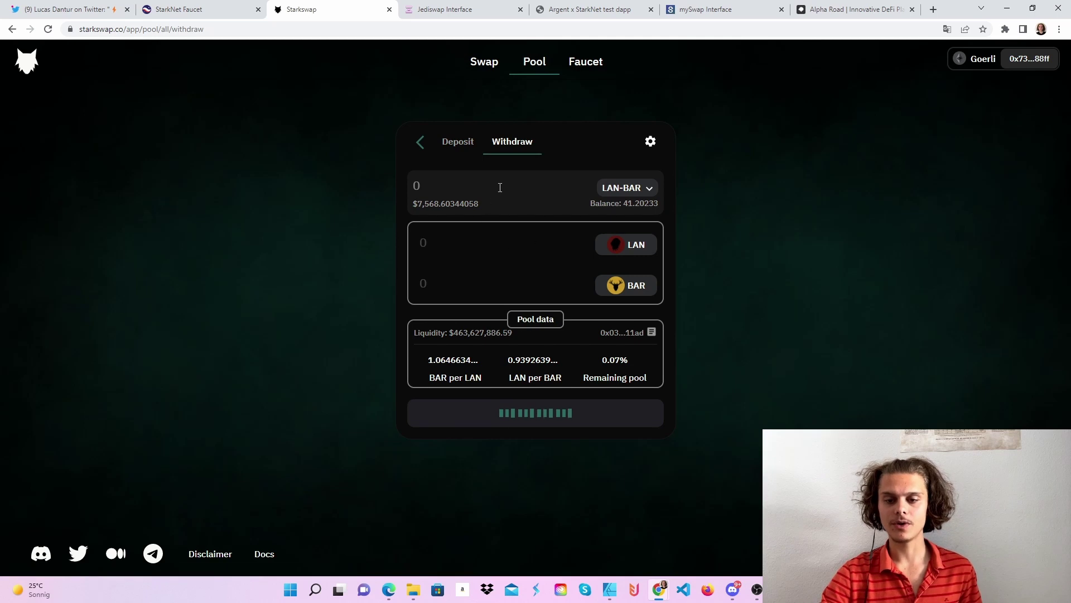
type("20")
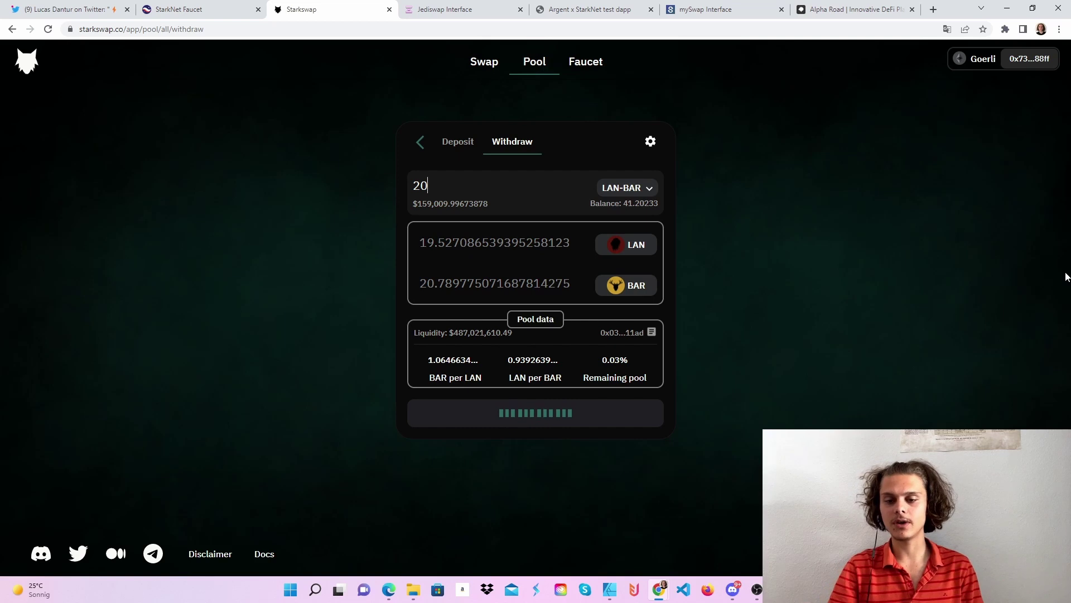
left_click(482, 62)
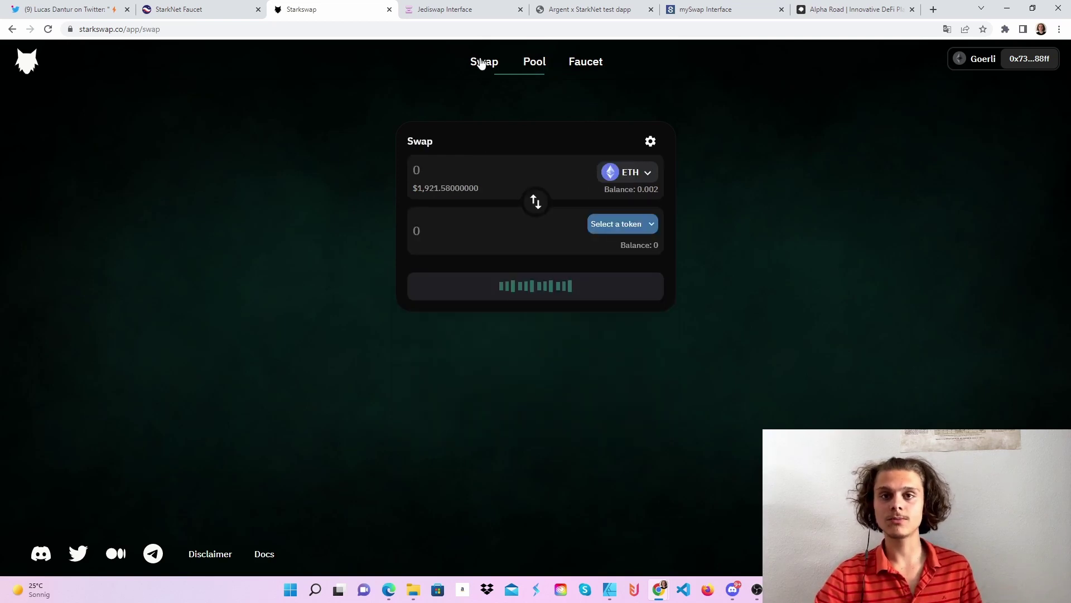
Look through Starkswap's full pool list and the wallet's own pools.
left_click(526, 64)
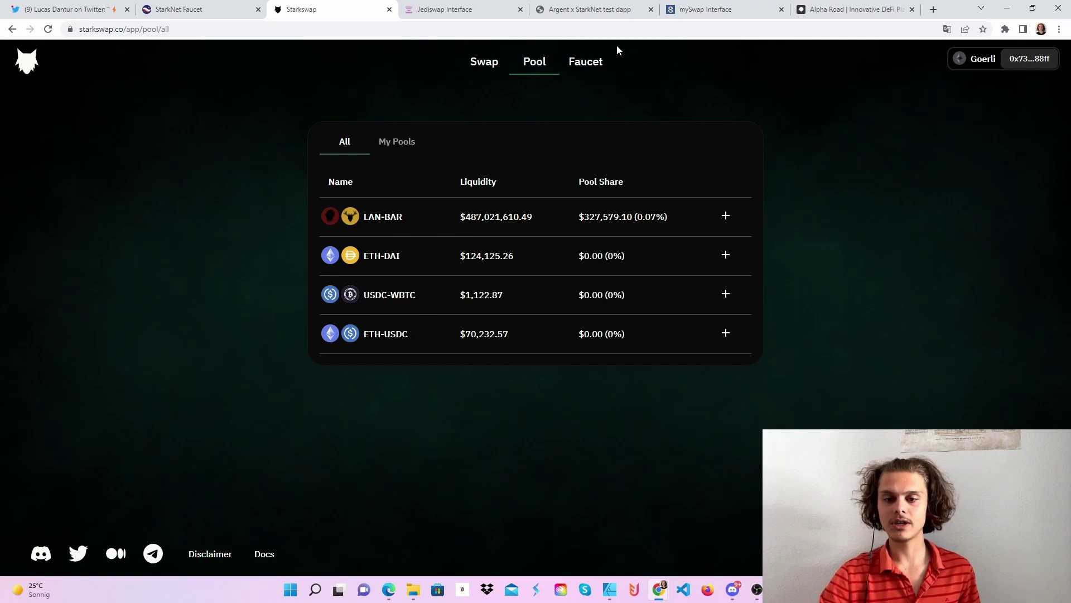
left_click(495, 68)
left_click(527, 70)
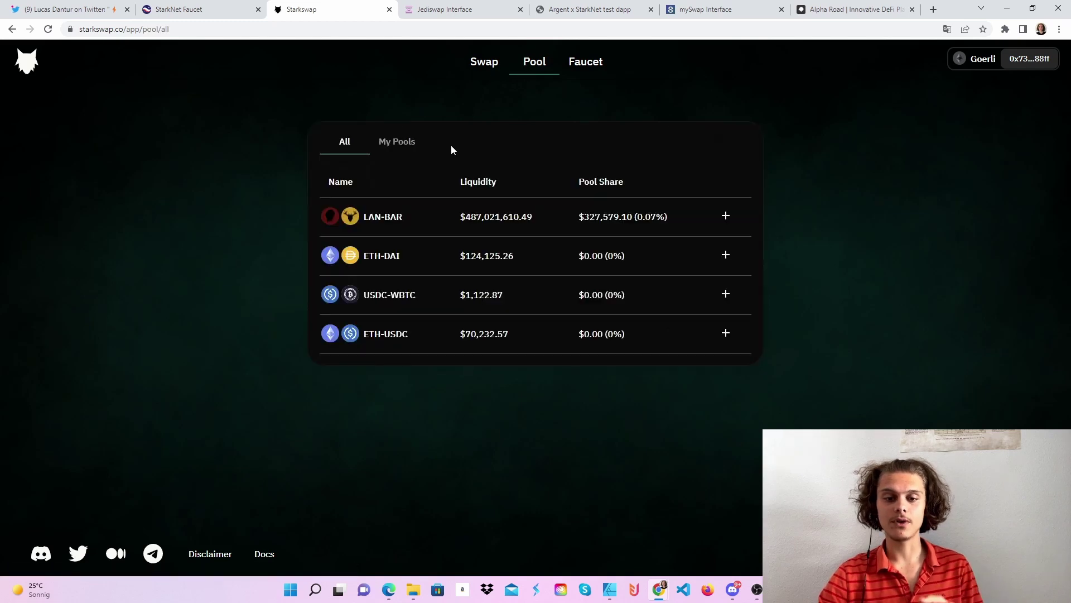
left_click(398, 143)
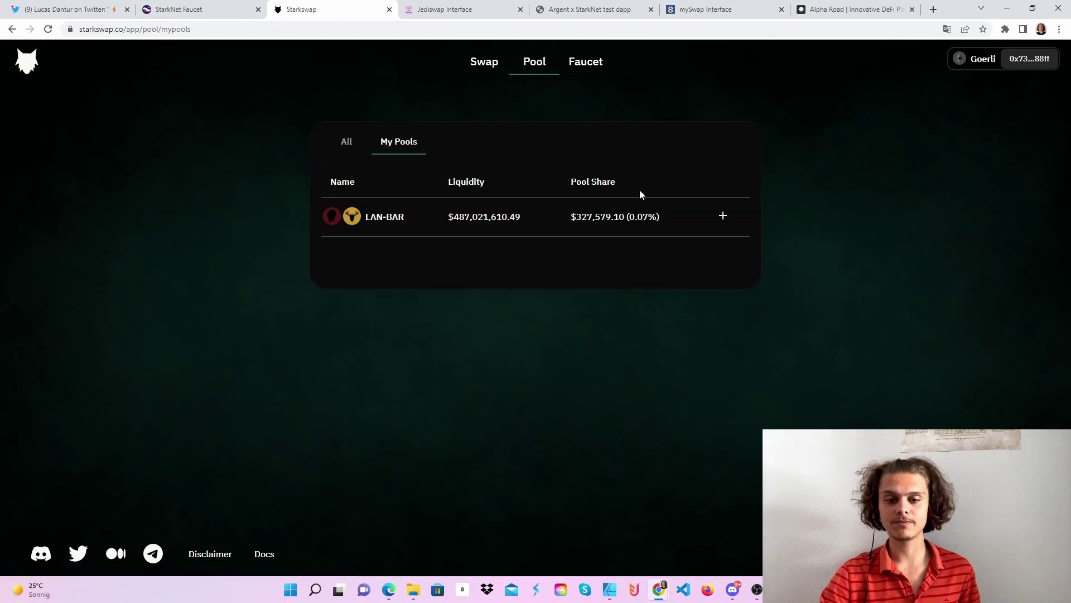
left_click(518, 210)
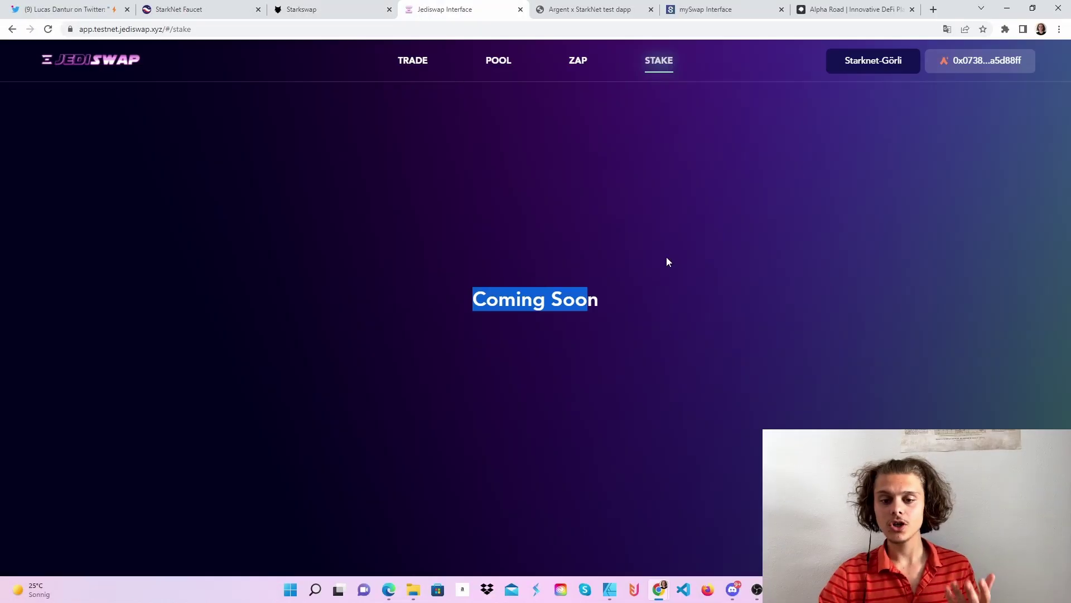
Request Jedi test tokens from Jediswap's trade page and reject the mint transaction in Argent X.
left_click(668, 261)
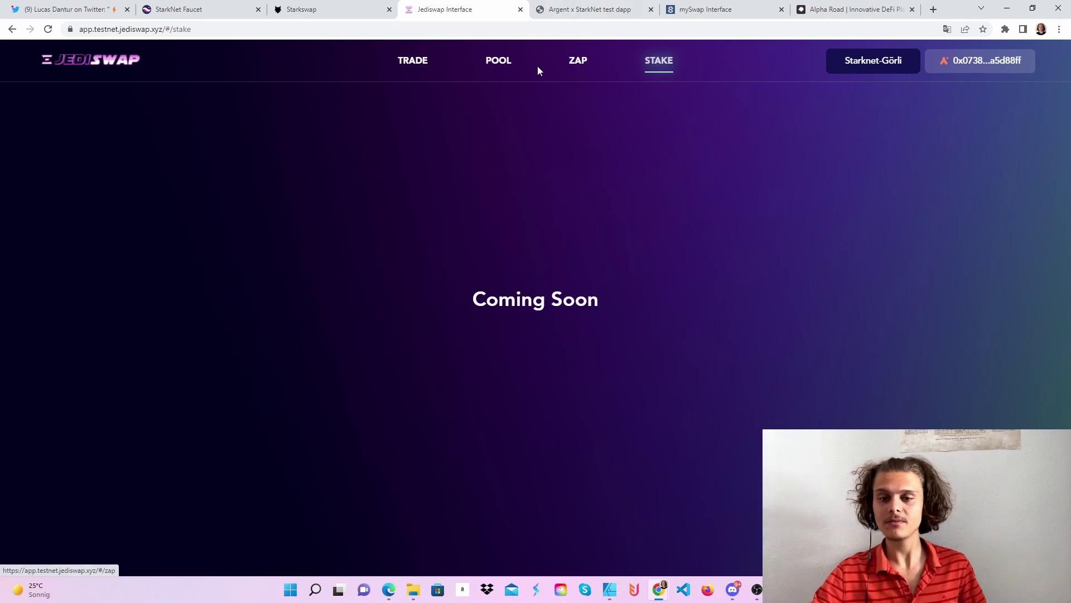
left_click(425, 63)
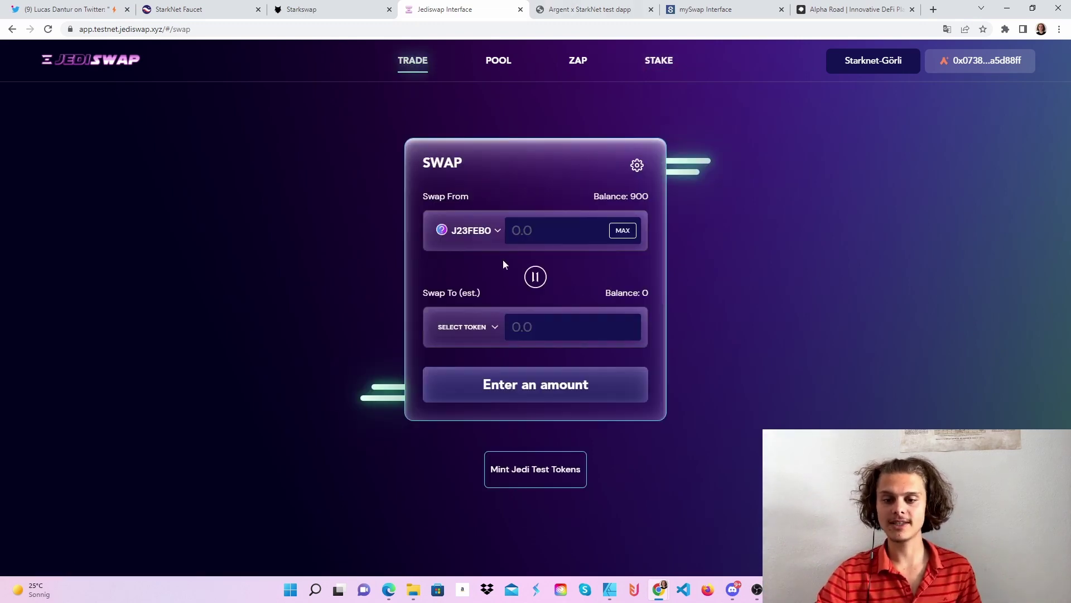
left_click(545, 471)
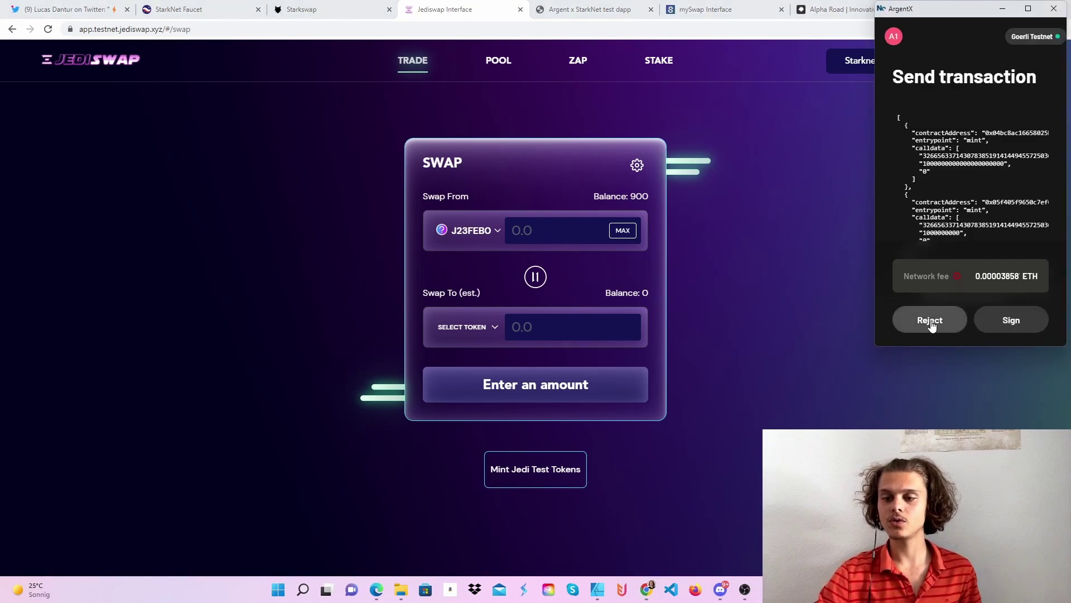
left_click(930, 319)
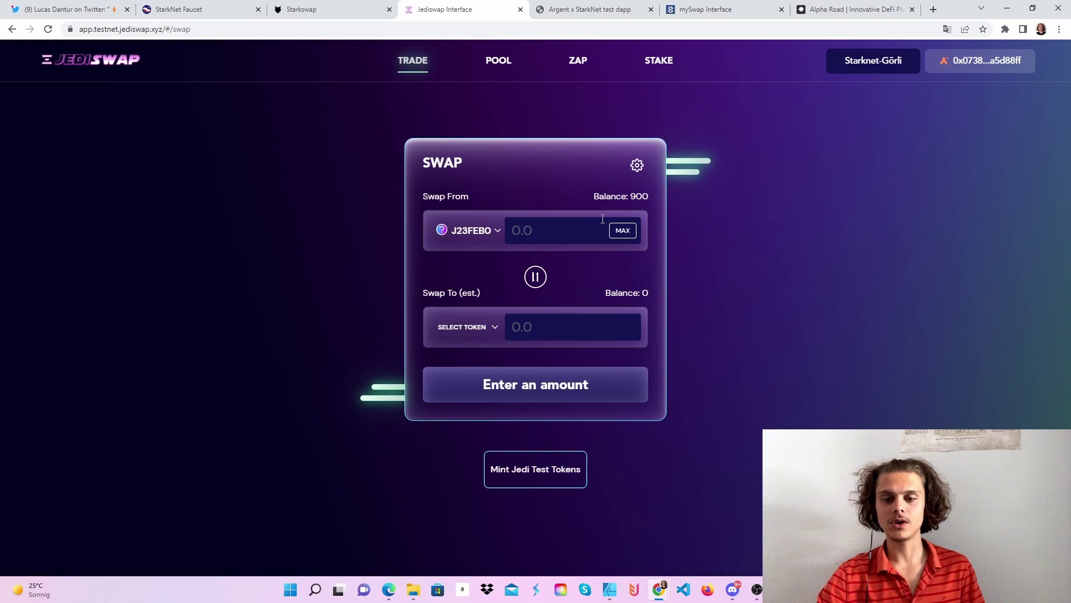
Set up a Jediswap swap of 100 J23FEB0 to J23FEB1.
left_click(580, 228)
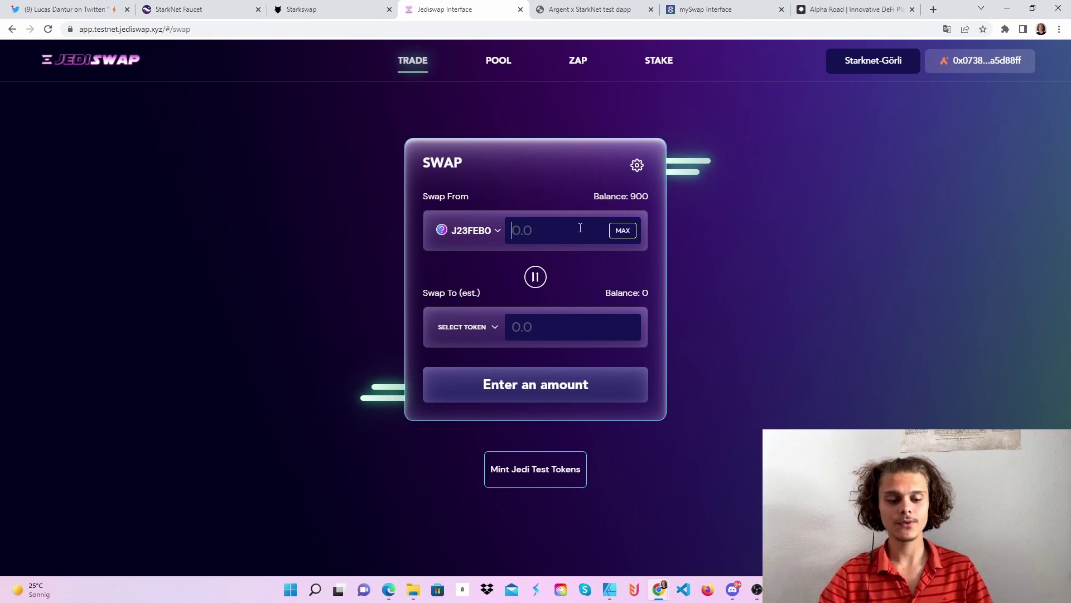
type("100")
left_click(443, 335)
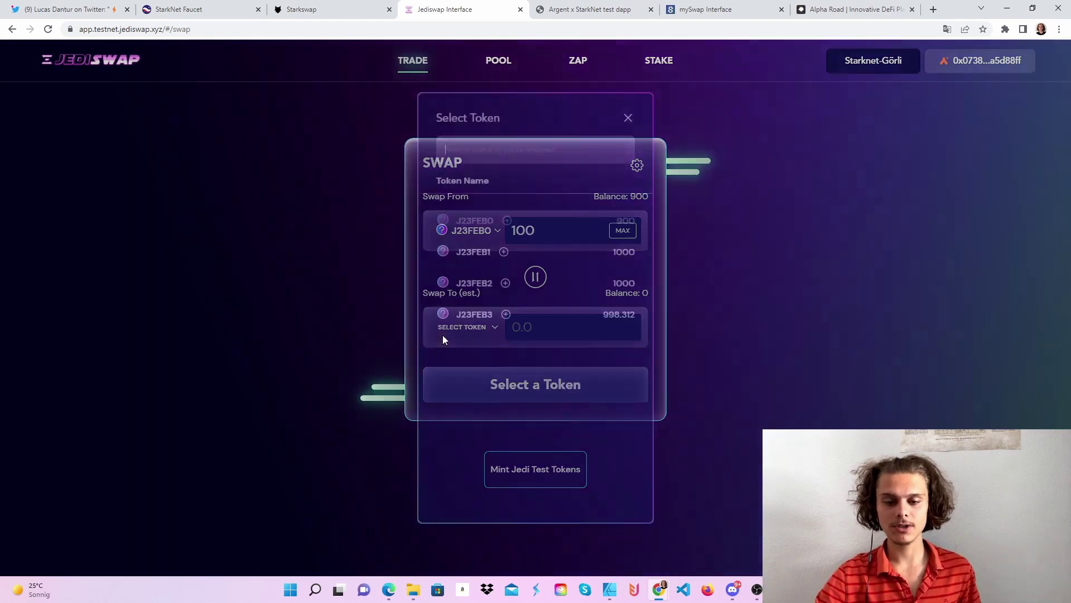
left_click(536, 270)
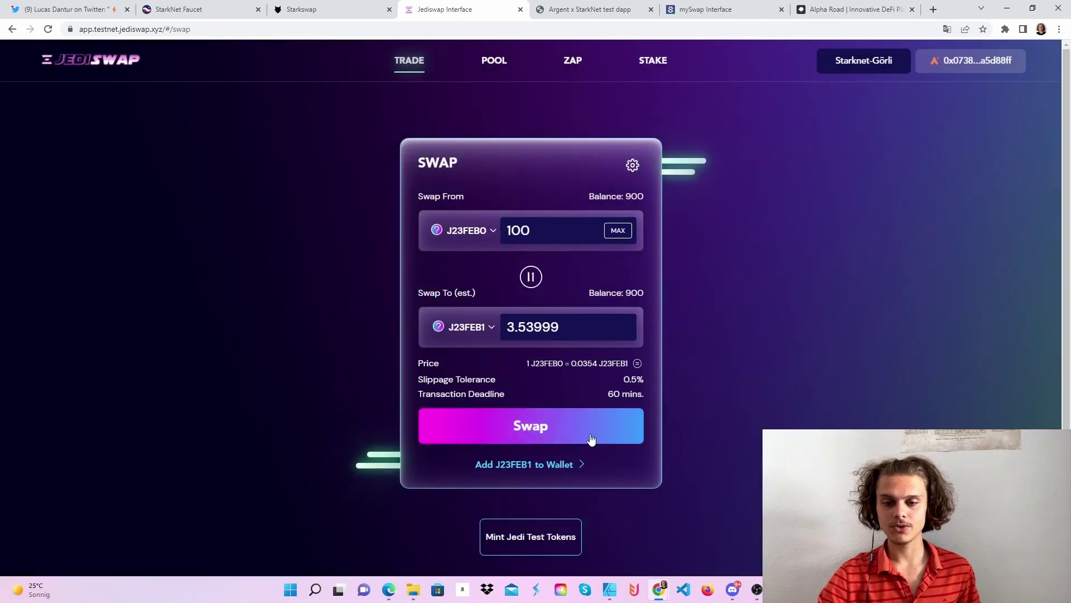
Confirm the J23FEB0 to J23FEB1 swap, sign it in Argent X and dismiss the transaction notices.
left_click(554, 433)
left_click(552, 434)
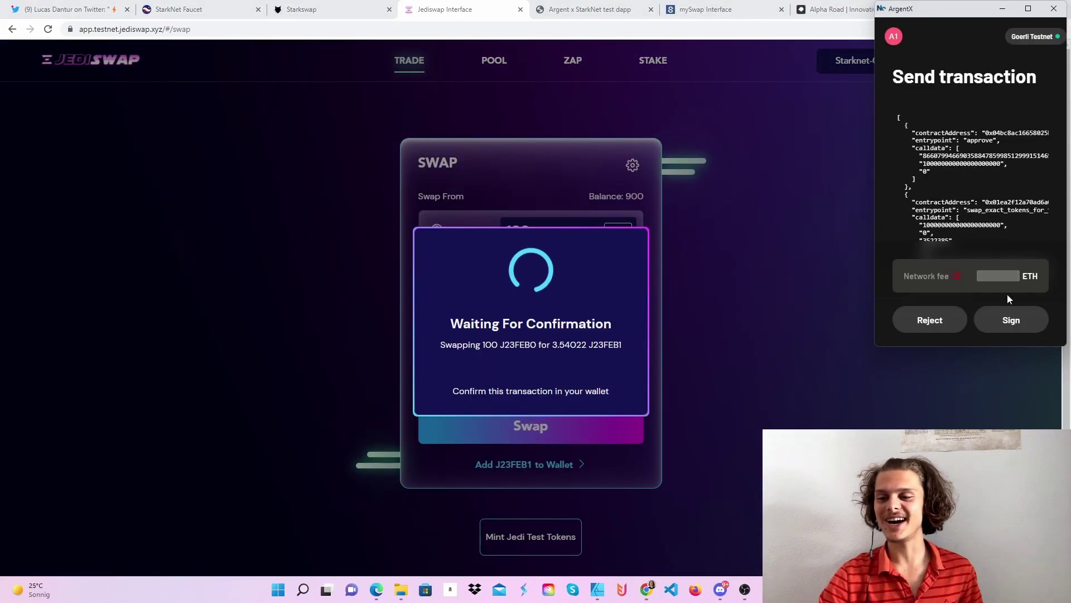
left_click(975, 316)
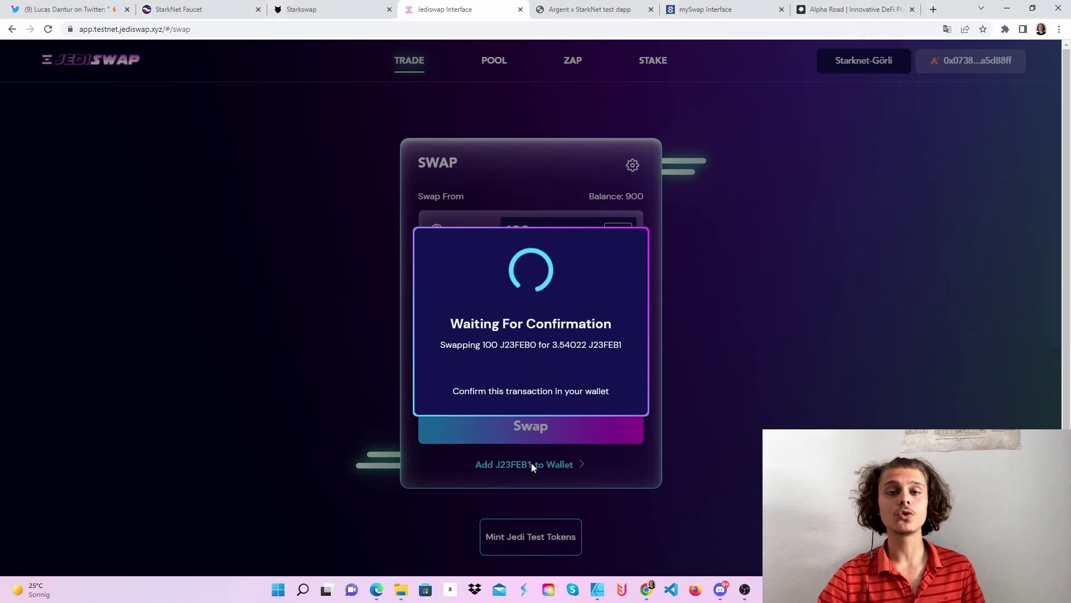
left_click(630, 241)
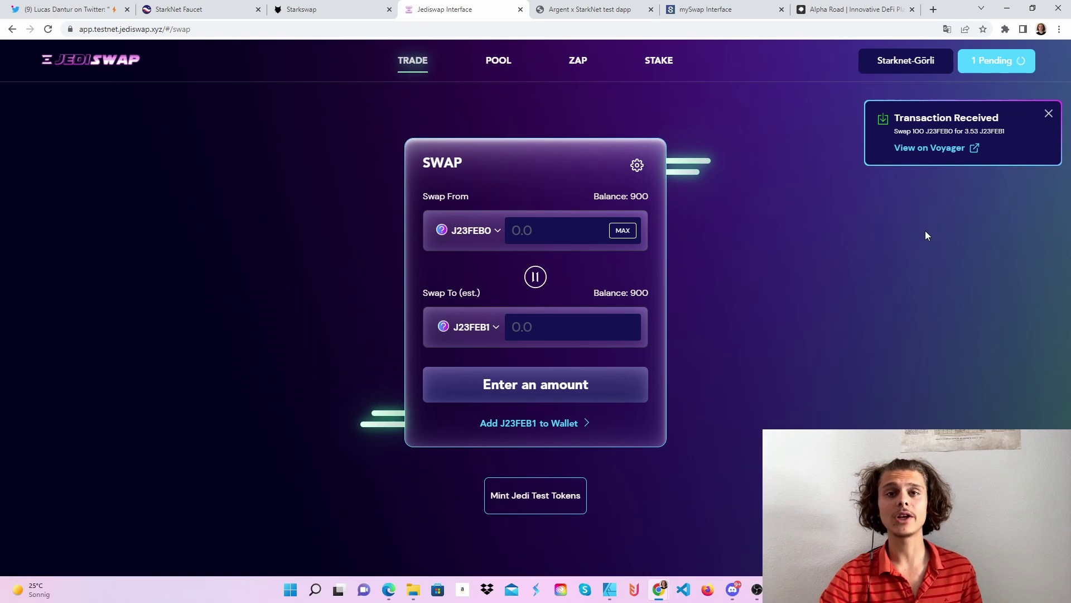
left_click(1048, 114)
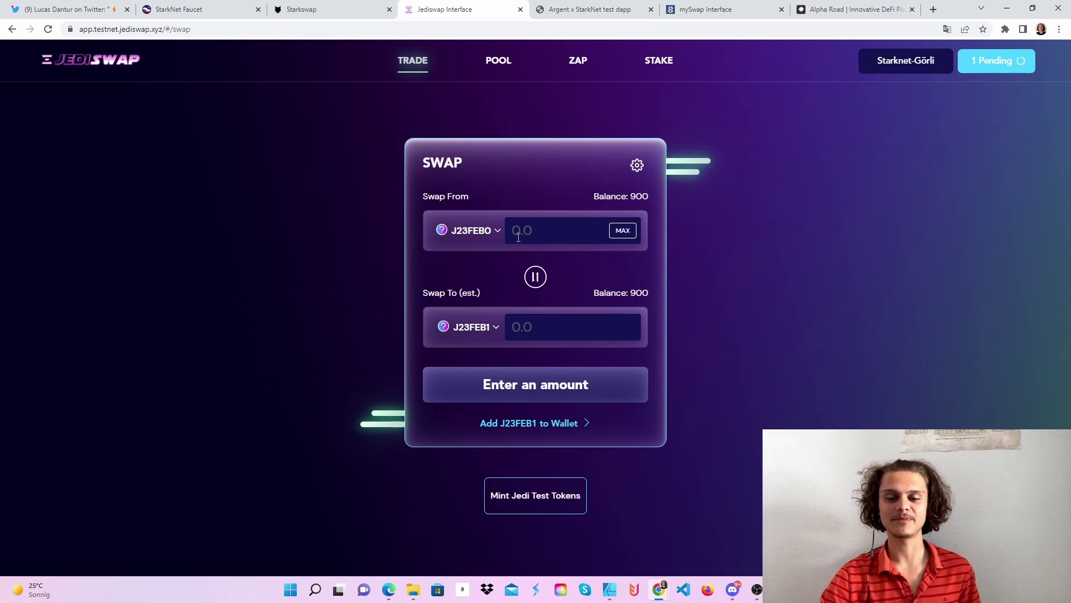
Set up a new Jediswap liquidity position with 100 J23FEB0 paired with J23FEB2.
left_click(494, 62)
left_click(707, 235)
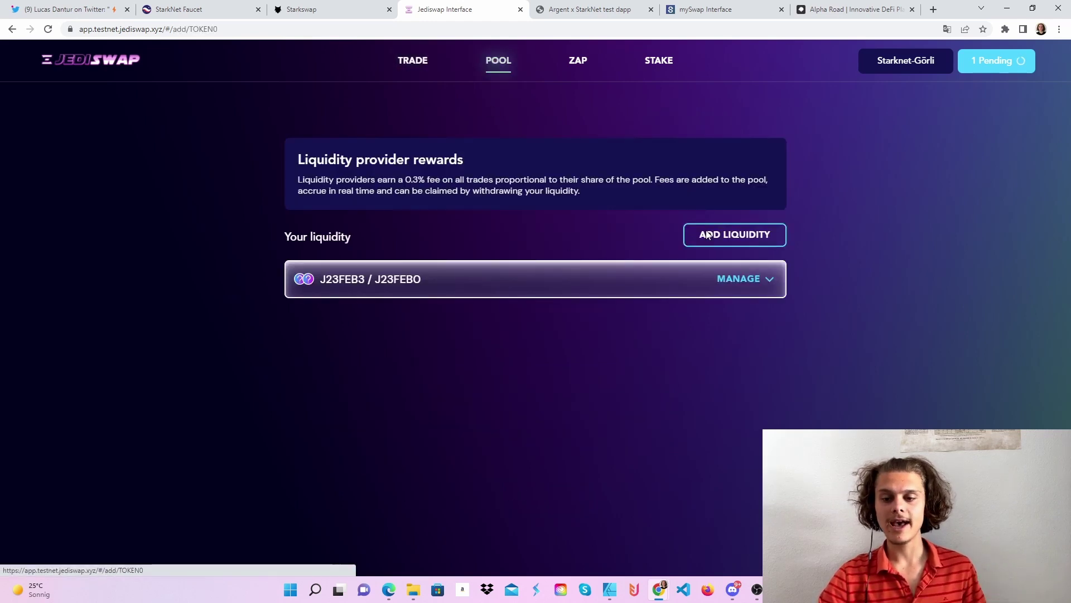
type("100")
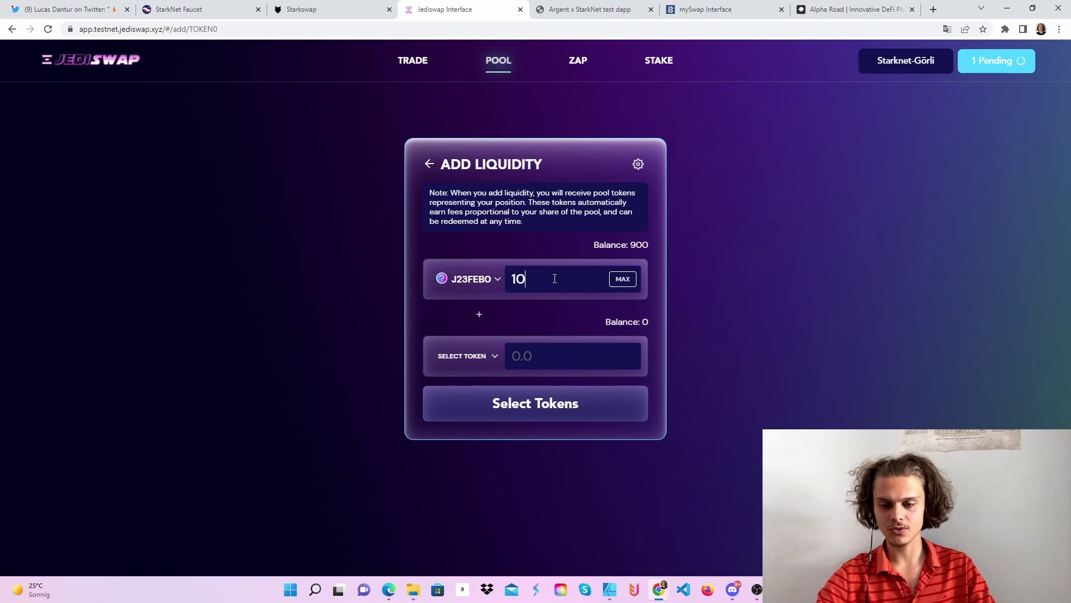
left_click(491, 358)
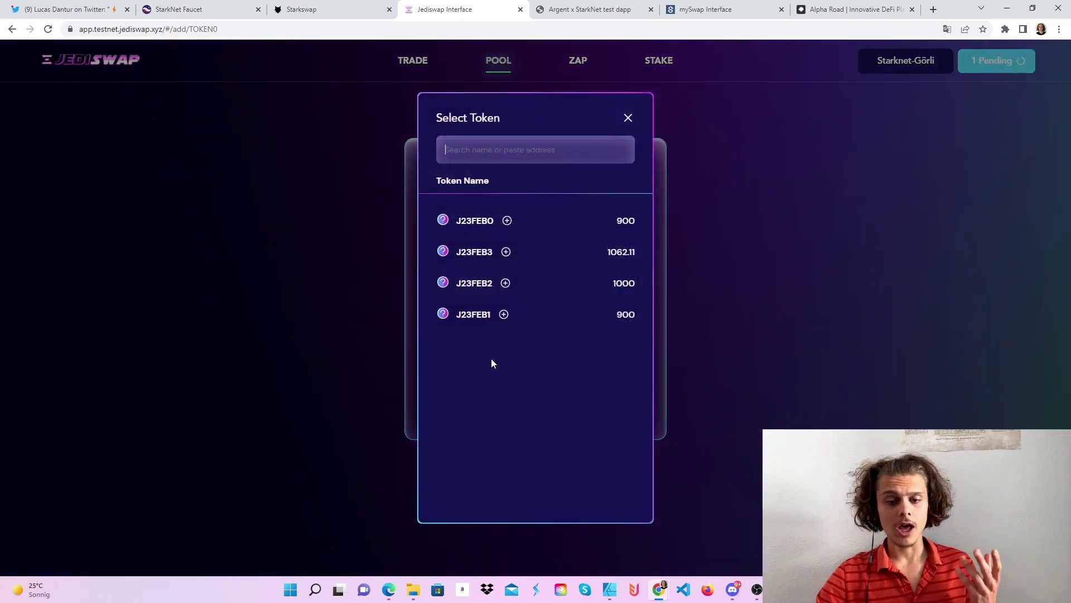
left_click(544, 289)
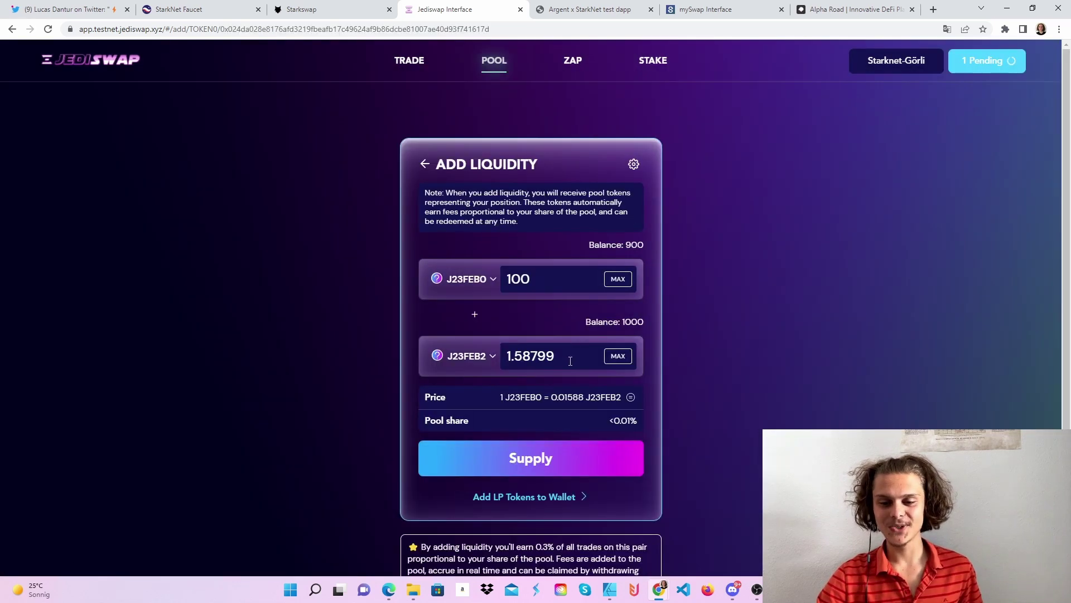
Confirm the J23FEB0/J23FEB2 liquidity supply, sign it in Argent X and close the submission message.
left_click(569, 452)
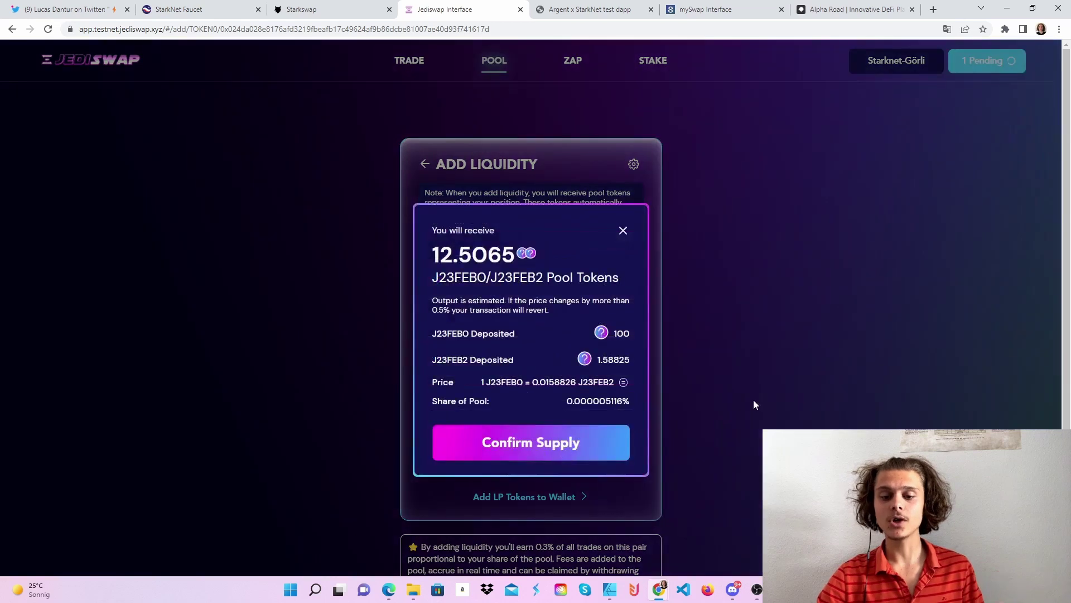
left_click(584, 441)
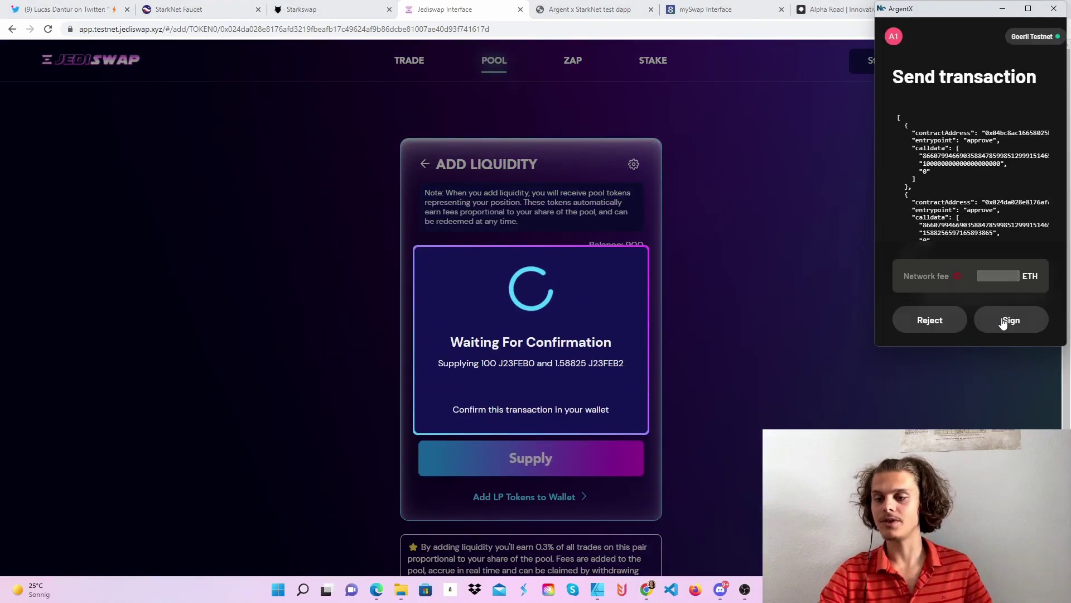
left_click(1037, 319)
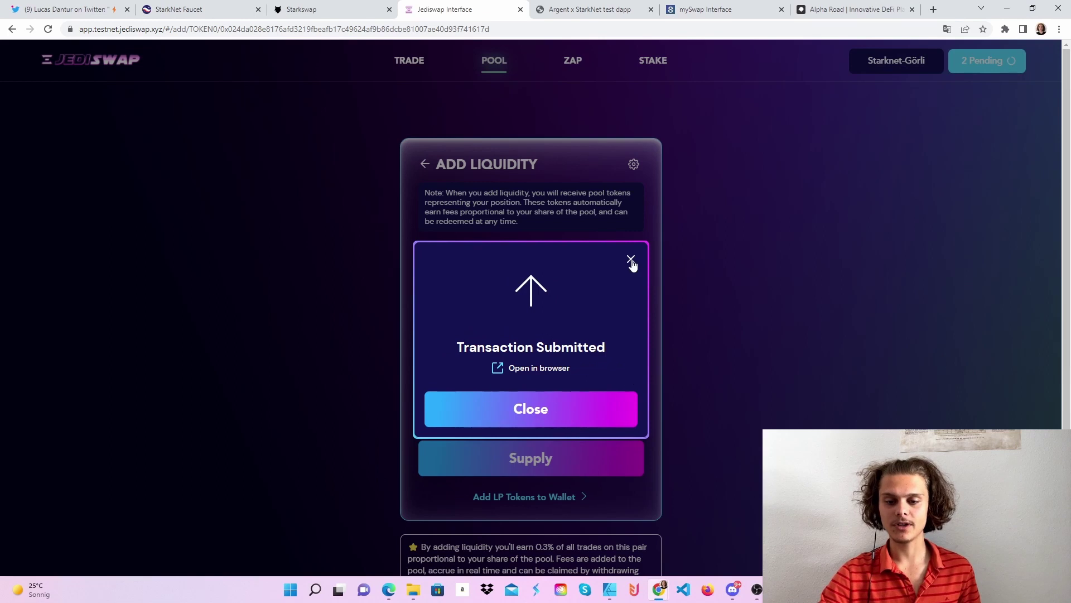
left_click(632, 261)
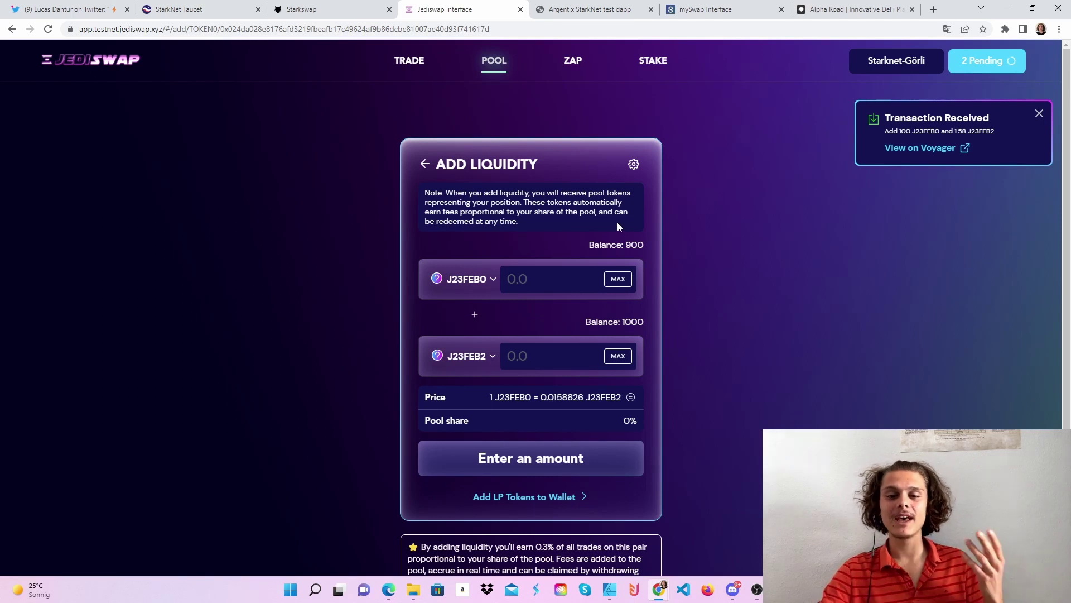
Enter a 50% liquidity removal for the existing J23FEB3/J23FEB0 position, and switch the detailed amounts view on and back off.
left_click(424, 164)
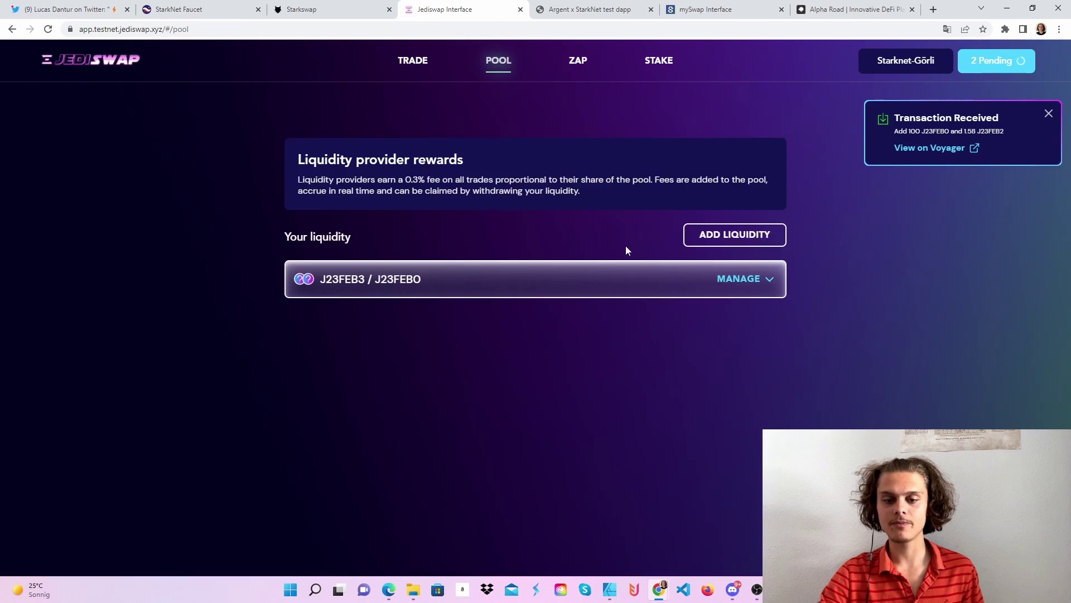
left_click(762, 281)
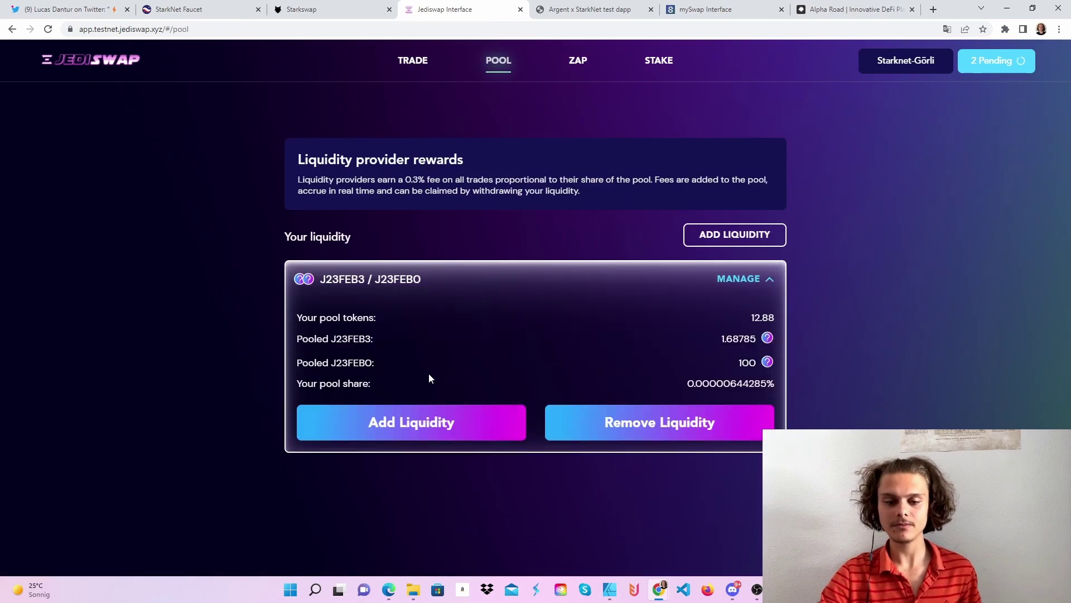
left_click(612, 421)
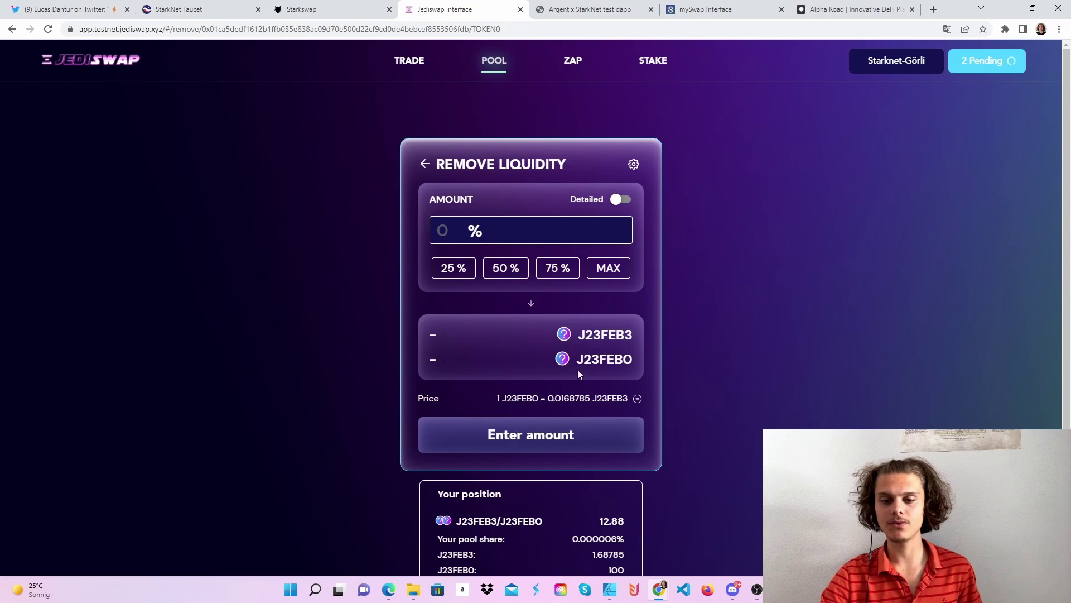
left_click(495, 272)
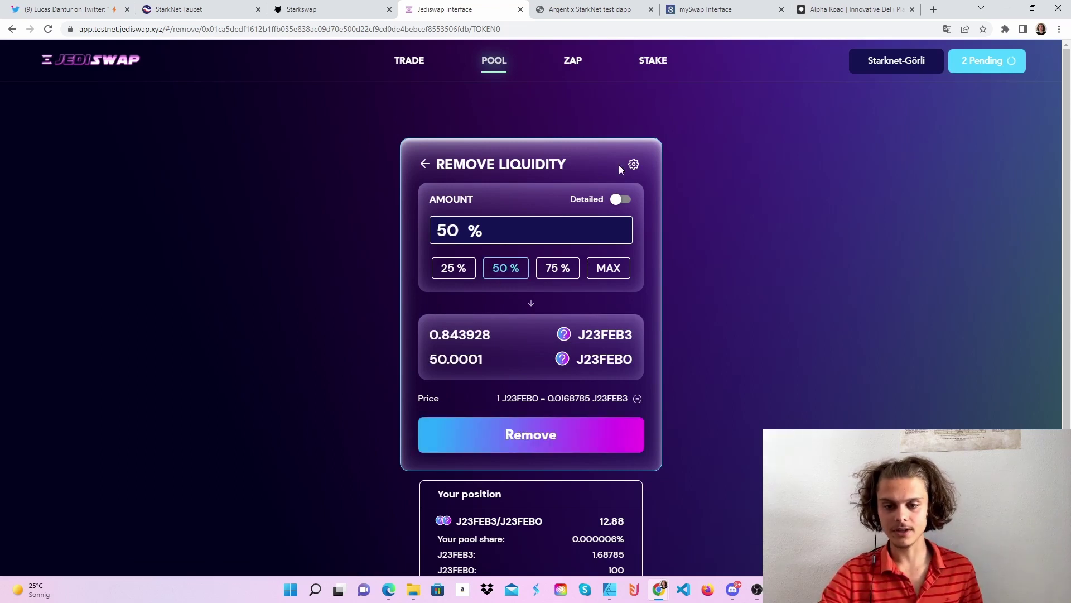
left_click(623, 200)
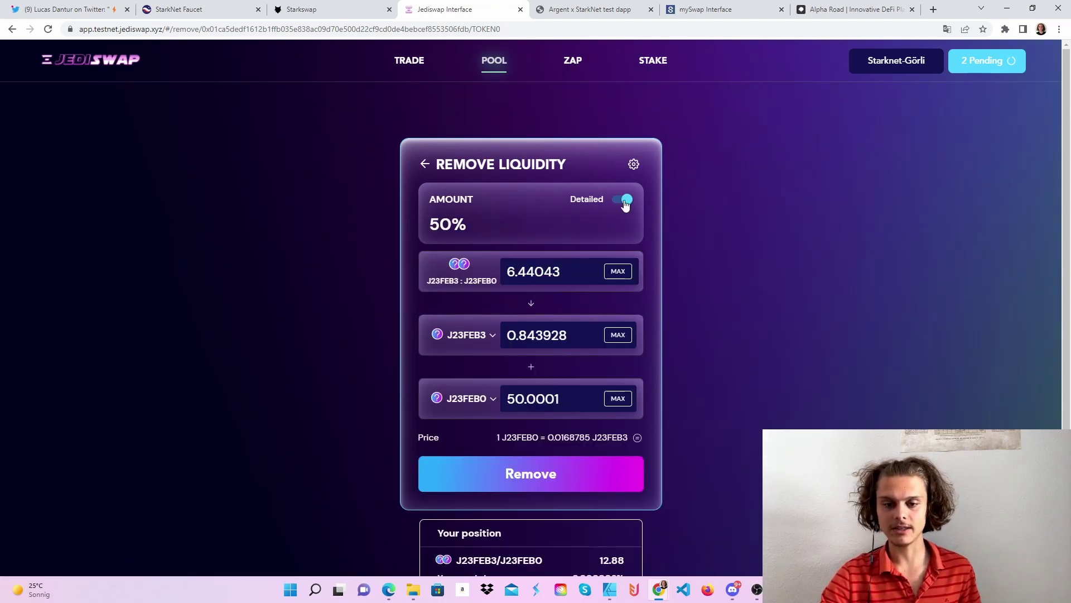
left_click(625, 201)
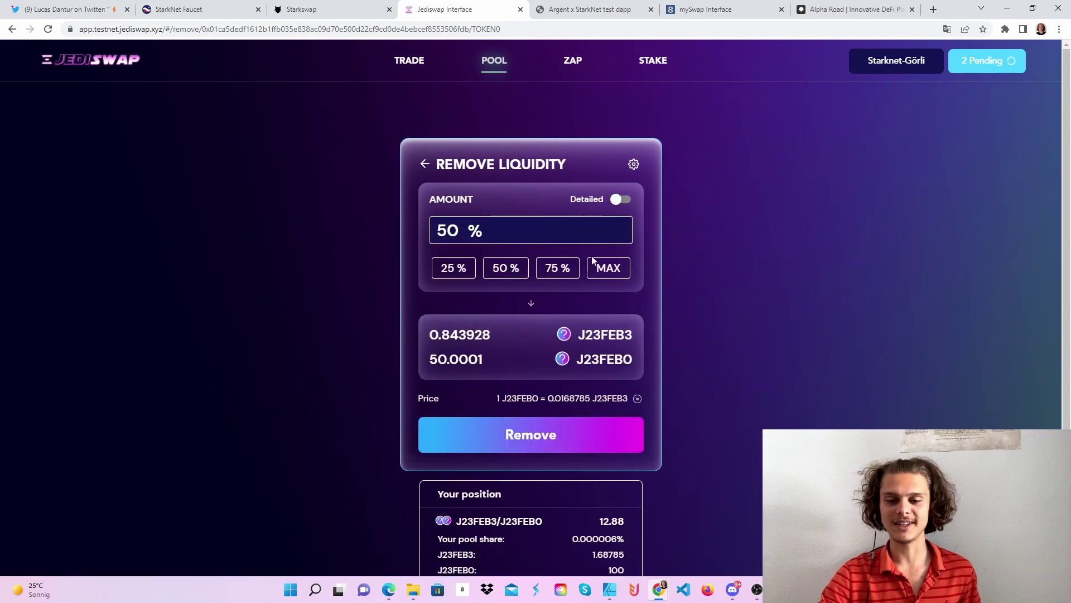
Confirm the 50% removal from the J23FEB3/J23FEB0 pool, sign it in Argent X and close the transaction message.
left_click(545, 440)
left_click(593, 420)
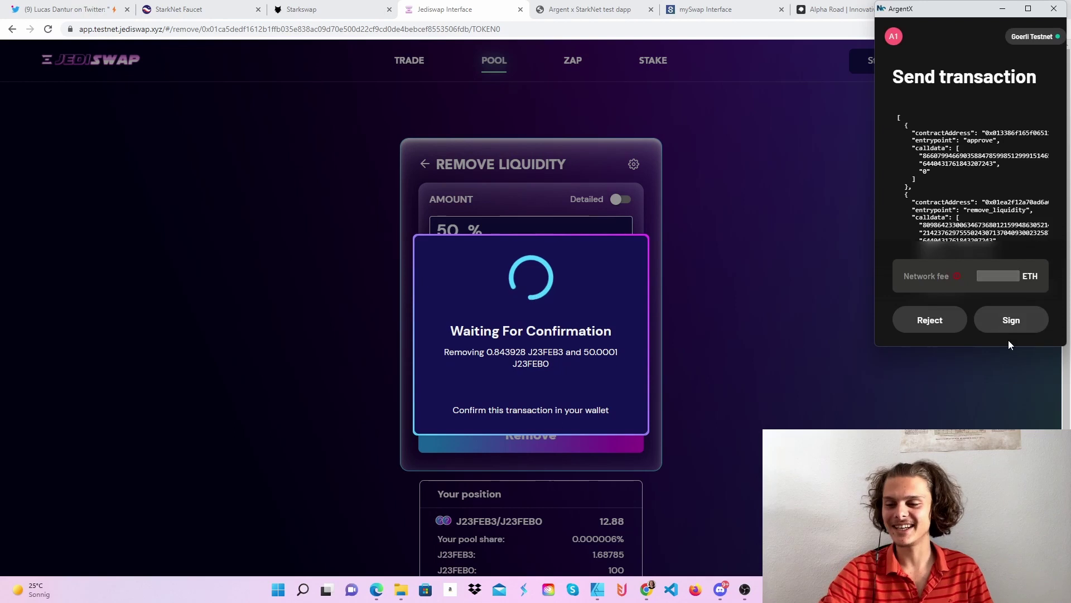
left_click(1011, 319)
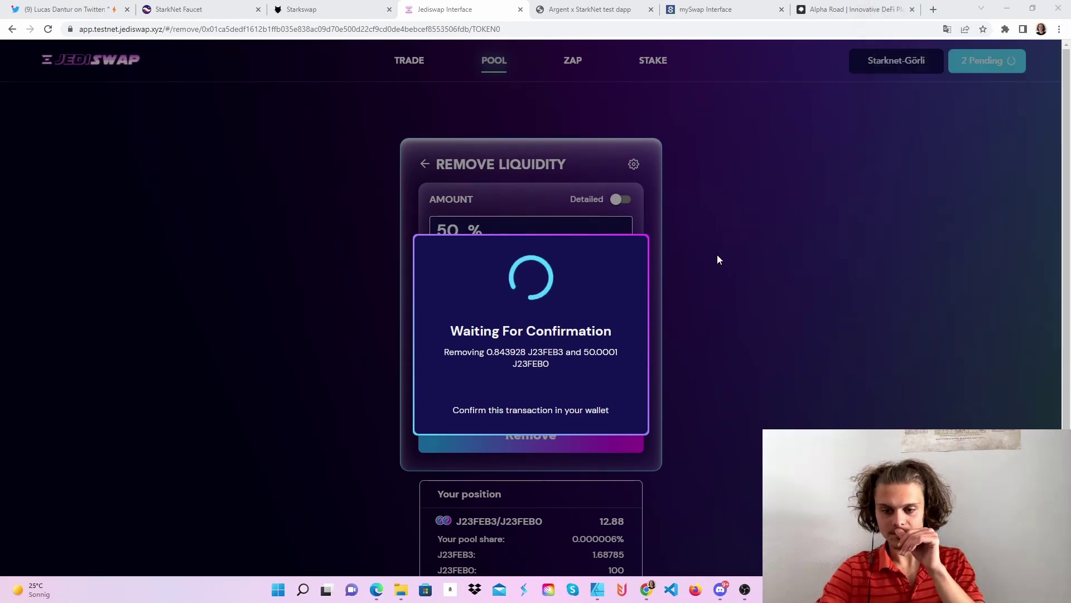
left_click(631, 254)
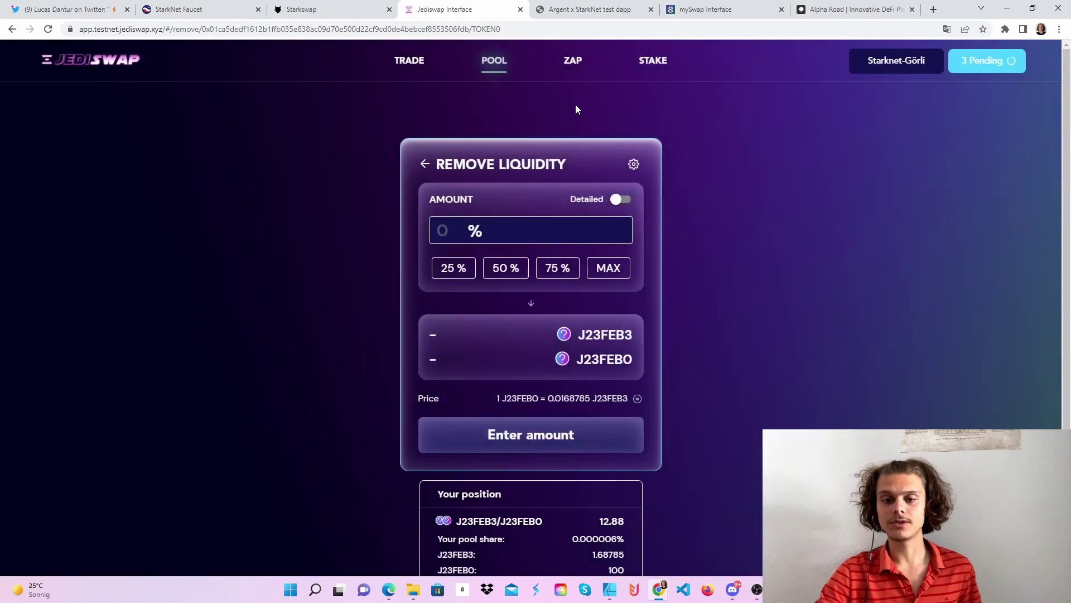
Set up a Jediswap zap of 50 J23FEB0 into the J23FEB2/J23FEB0 liquidity pool.
left_click(568, 66)
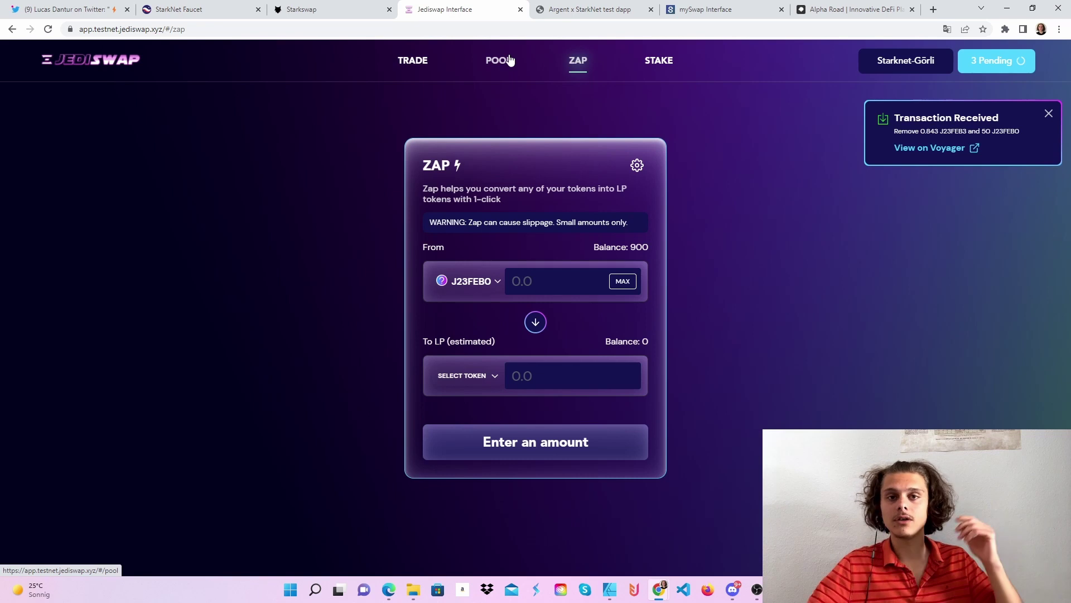
left_click(661, 66)
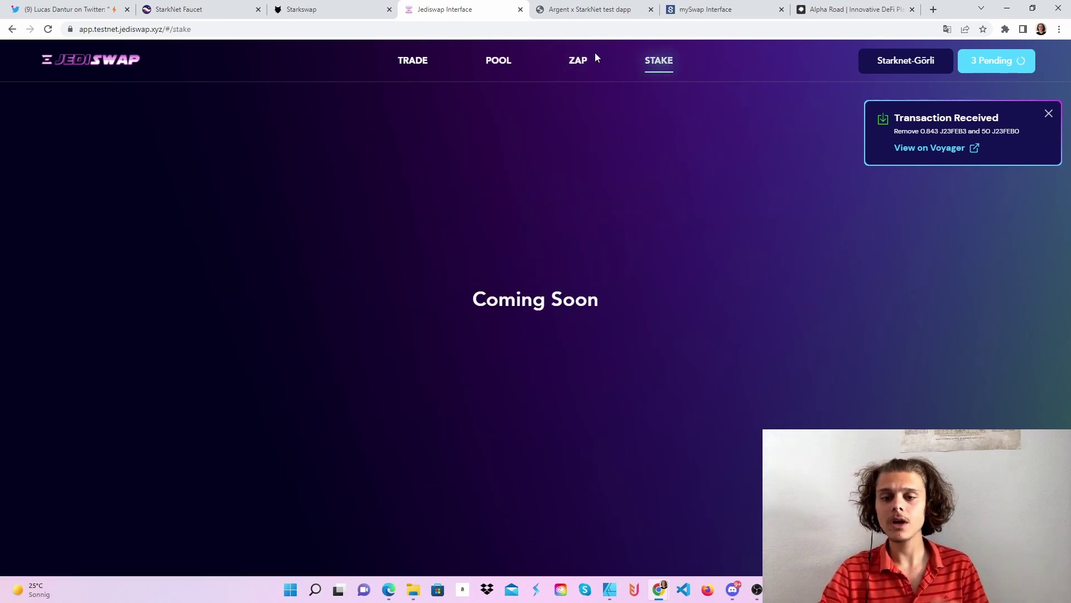
left_click(581, 60)
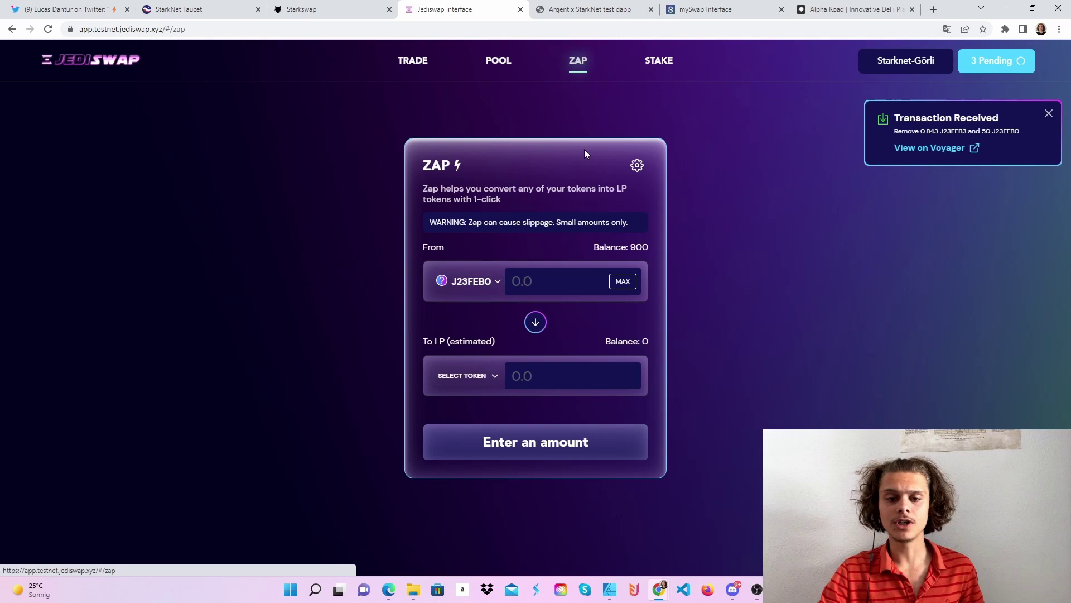
left_click(557, 273)
type("50")
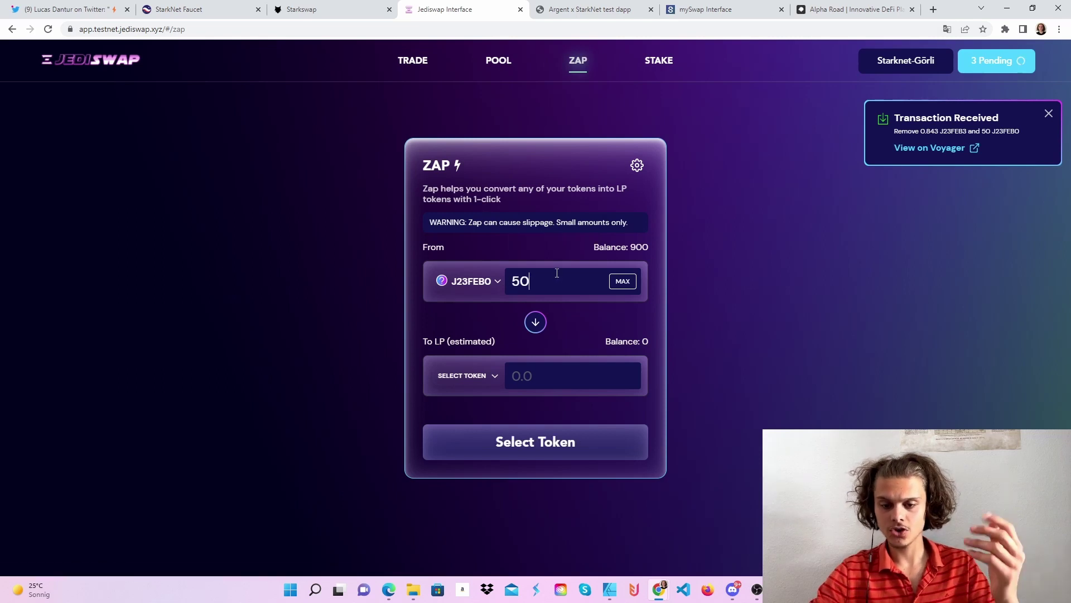
left_click(462, 376)
left_click(495, 253)
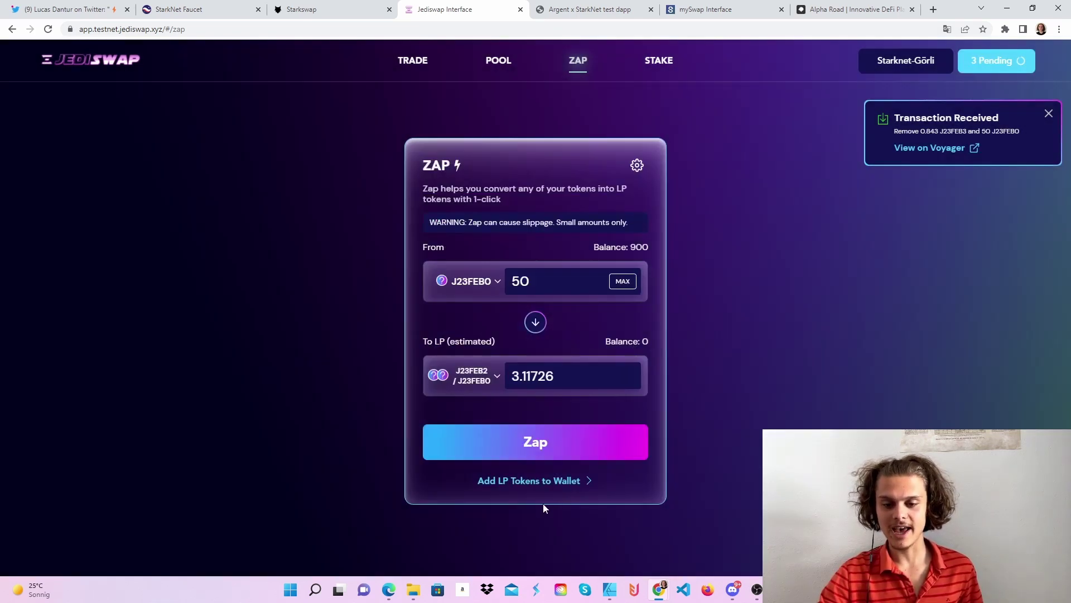
Confirm the zap into J23FEB2/J23FEB0, sign it in Argent X and close the submission message.
left_click(552, 444)
left_click(551, 425)
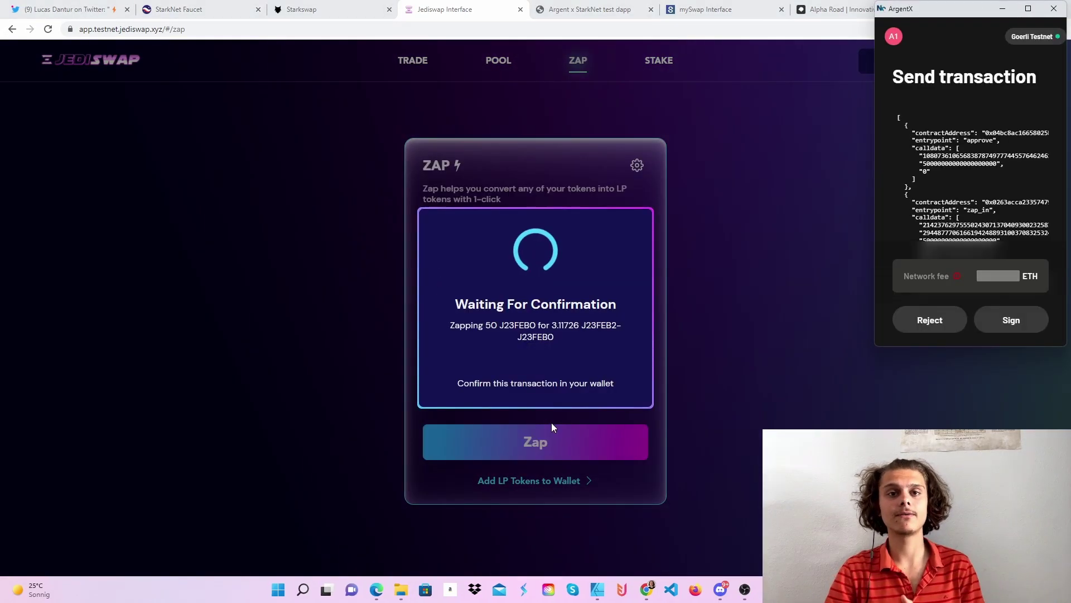
left_click(1010, 320)
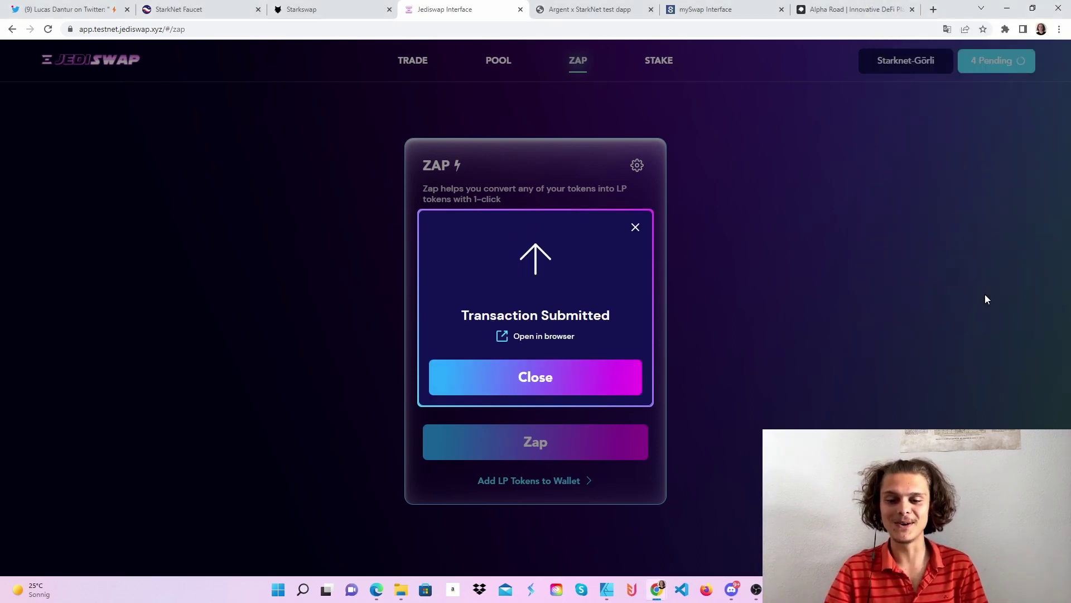
left_click(608, 378)
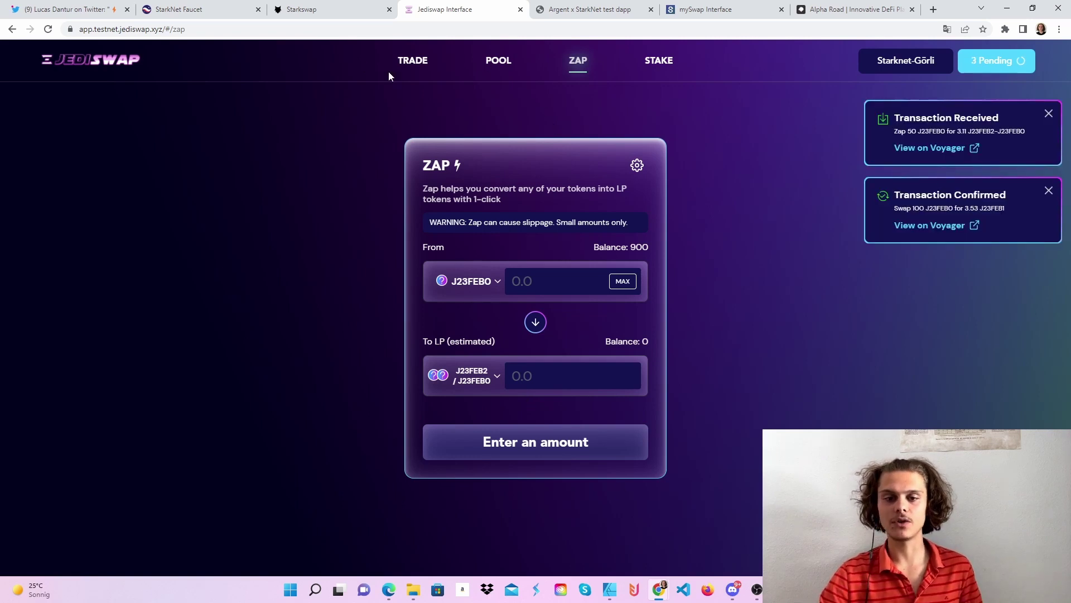
left_click(420, 70)
left_click(498, 63)
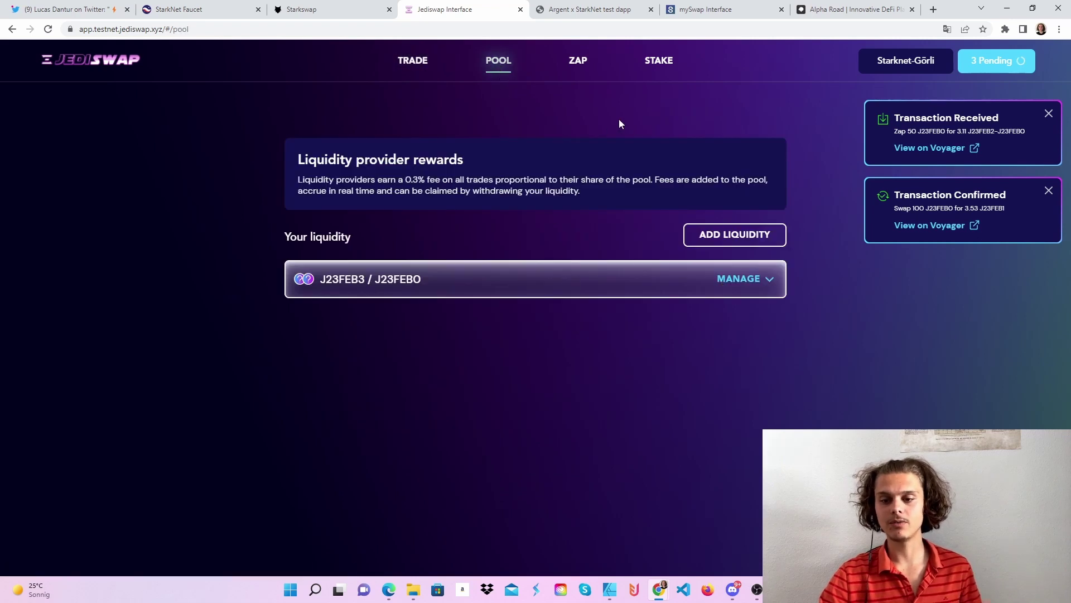
left_click(583, 67)
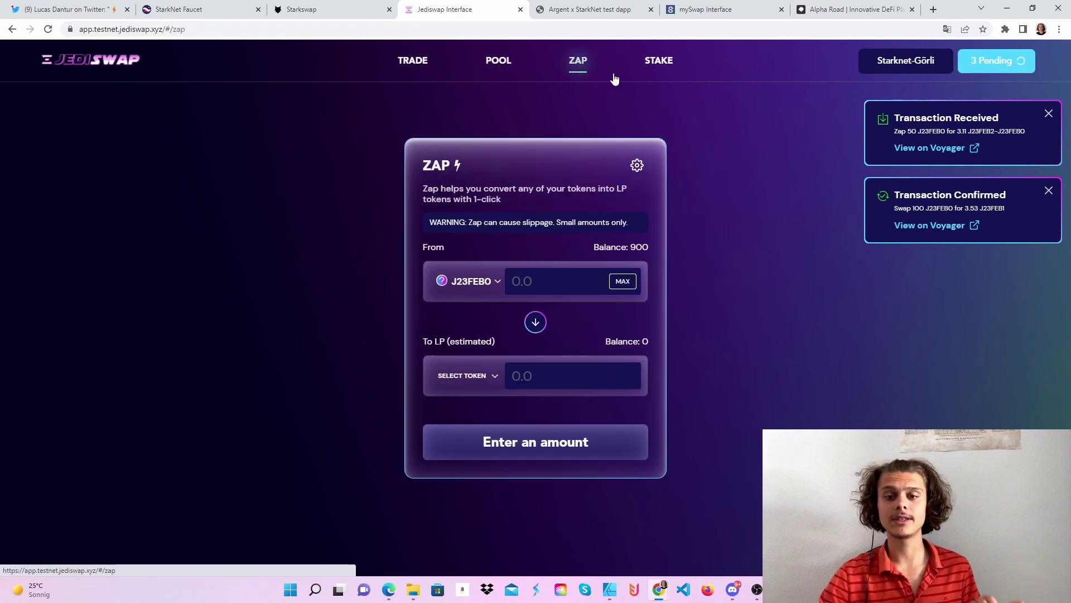
left_click(657, 72)
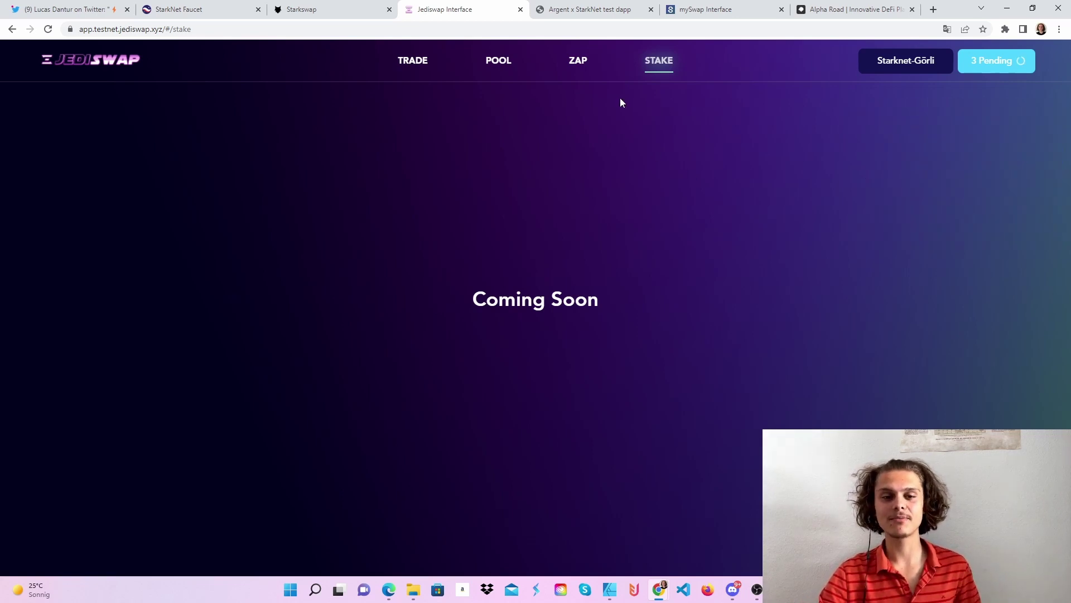
left_click(714, 16)
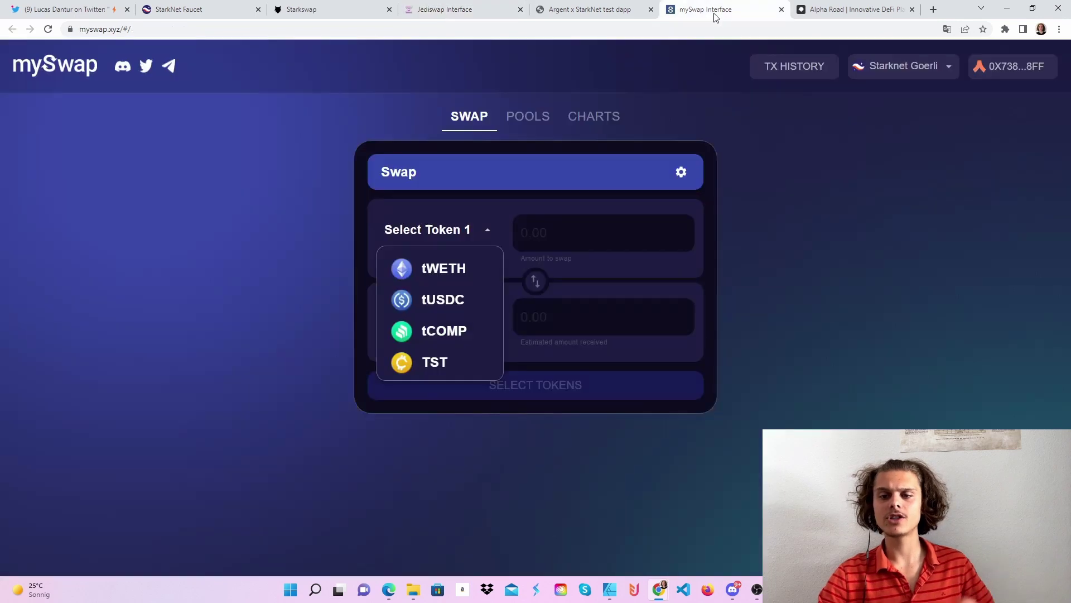
left_click(492, 226)
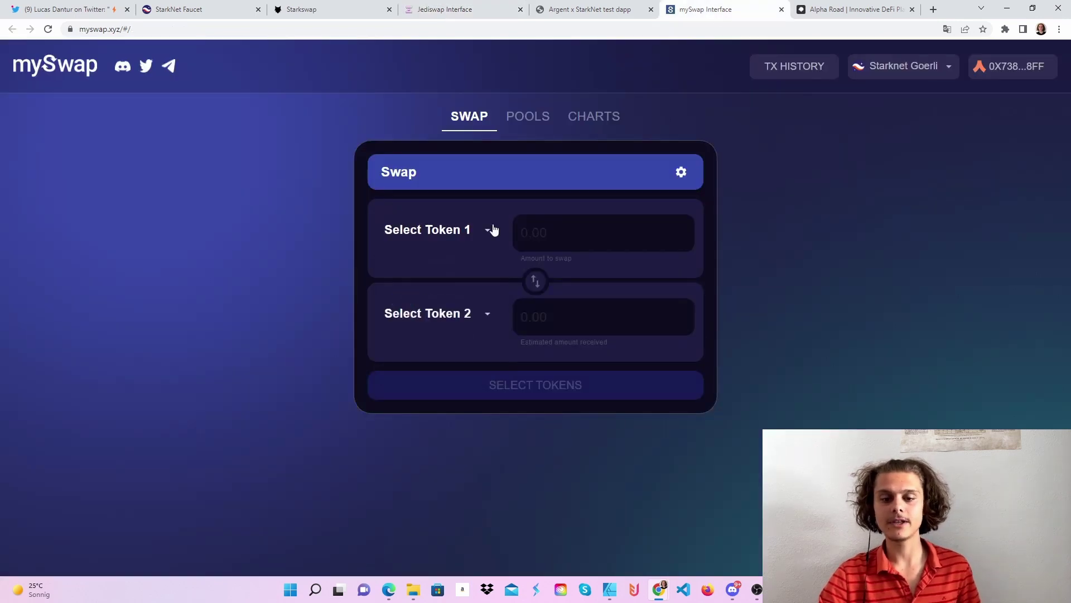
Switch to the Argent X StarkNet test dapp and set the token mint amount to 5000.
left_click(604, 5)
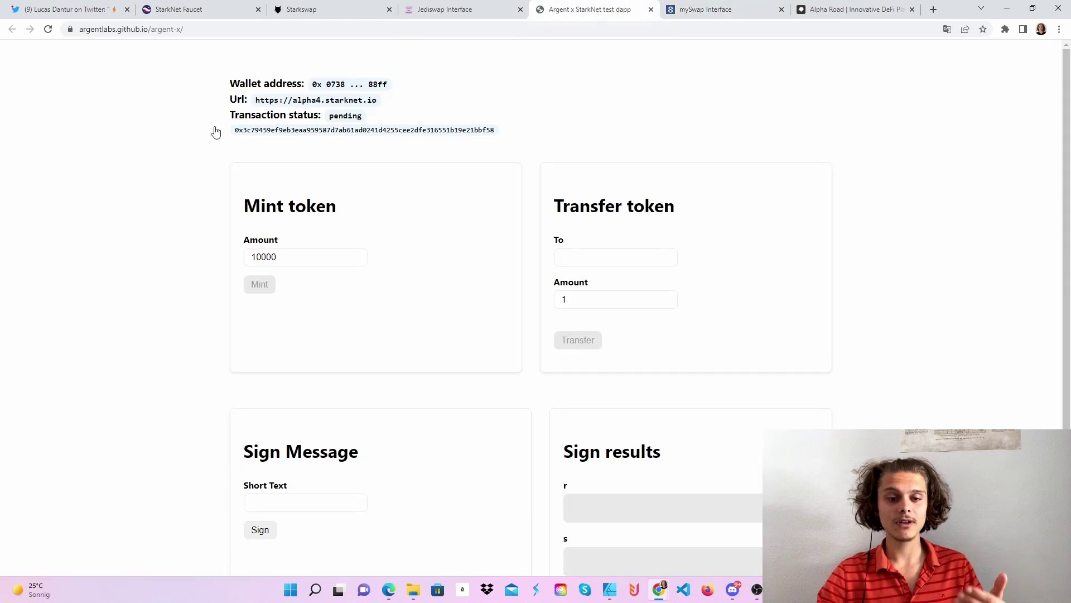
double_click(289, 254)
left_click(290, 257)
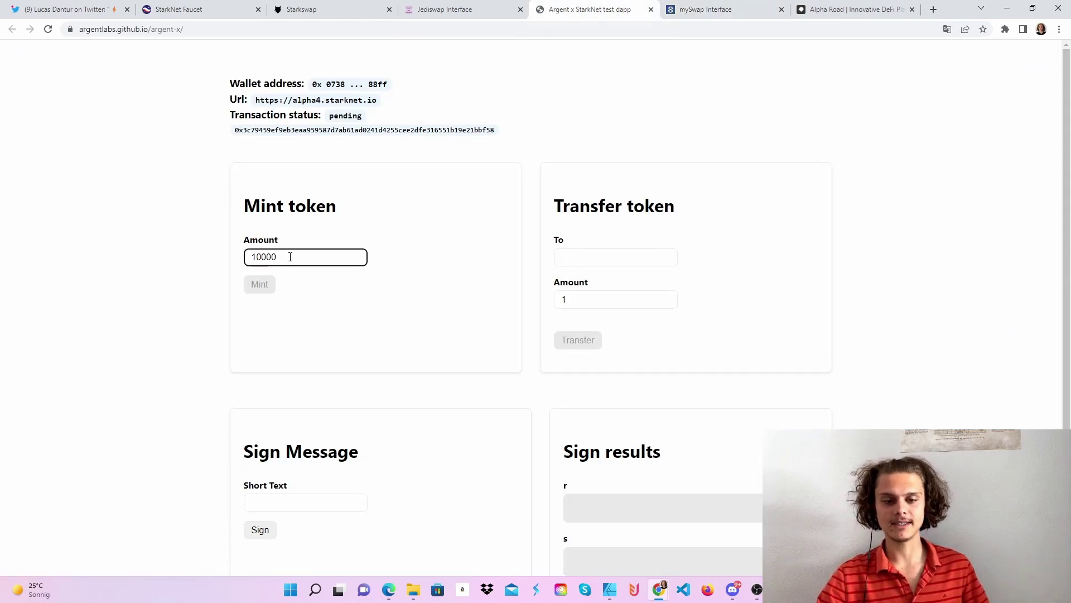
key("BackSpace")
key("BackSpace")
key("BackSpace")
key("BackSpace")
key("BackSpace")
type("5000")
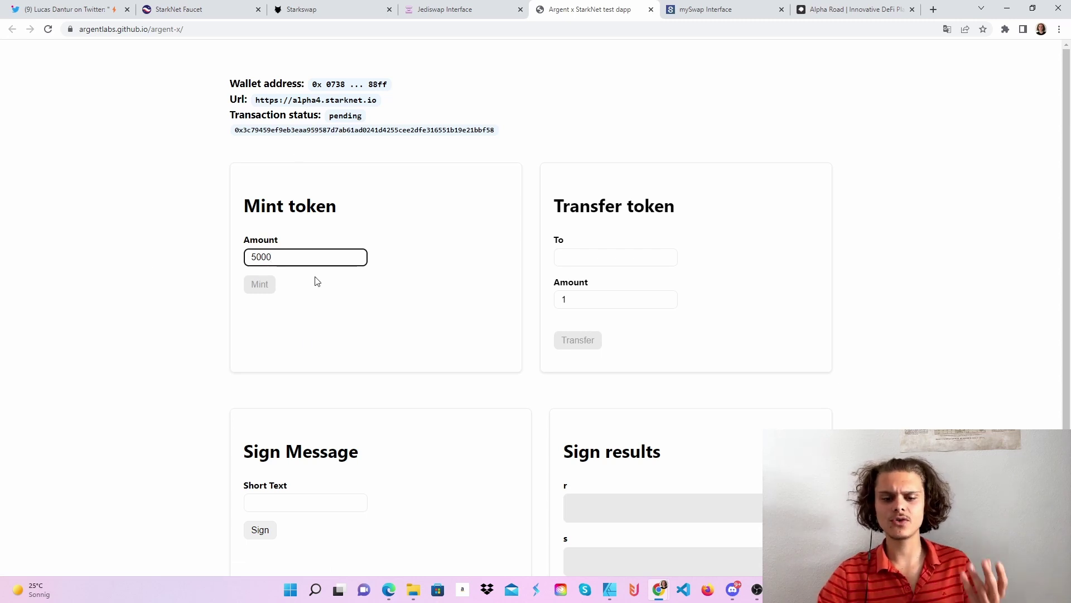
Switch to mySwap and set up a swap of 5000 TST for tCOMP.
left_click(705, 9)
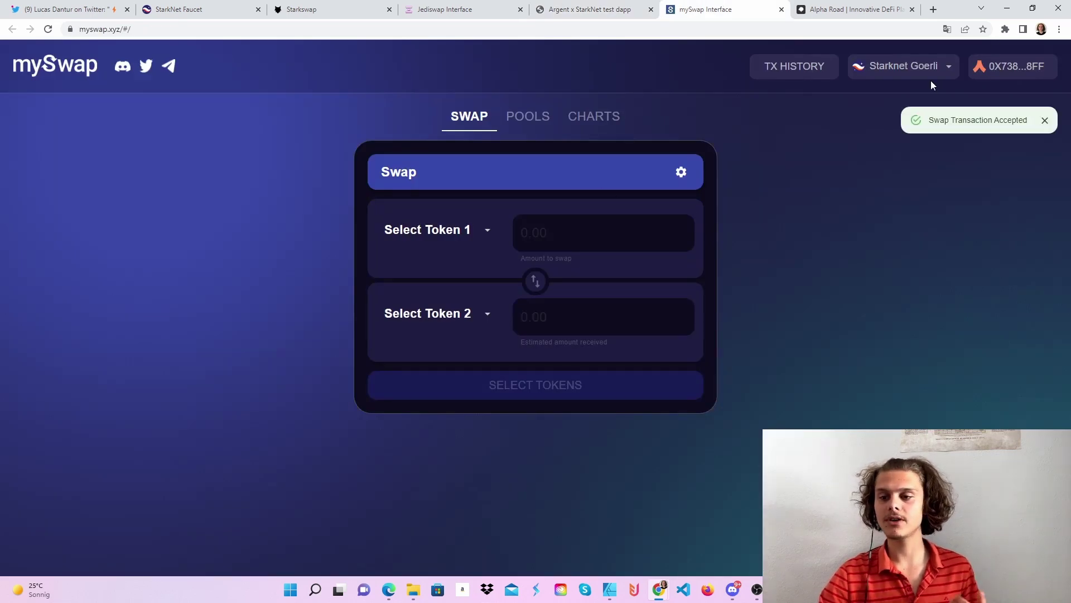
left_click(476, 232)
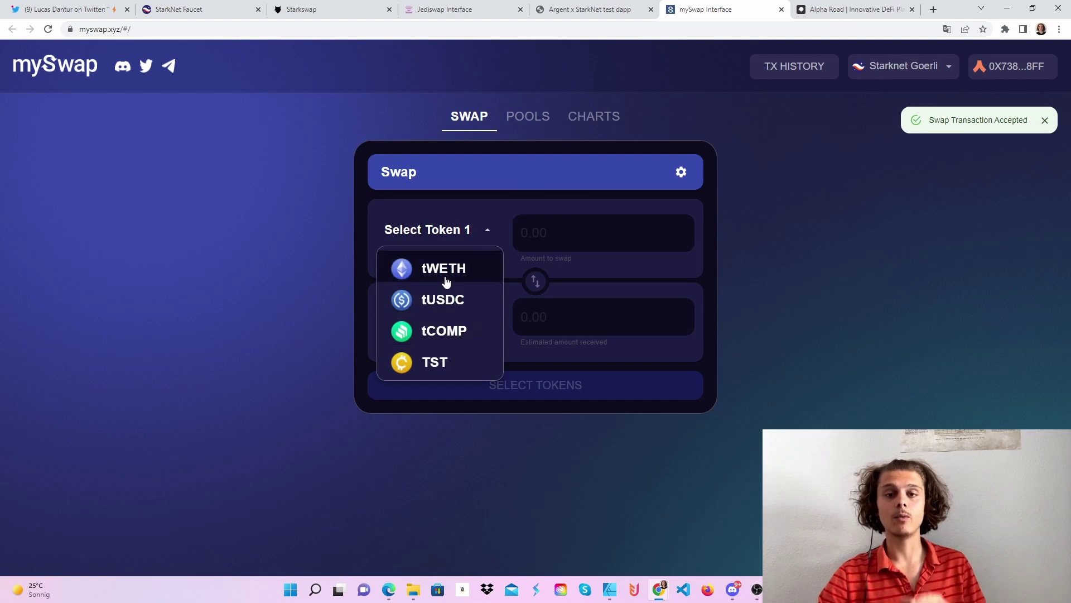
left_click(446, 280)
left_click(473, 234)
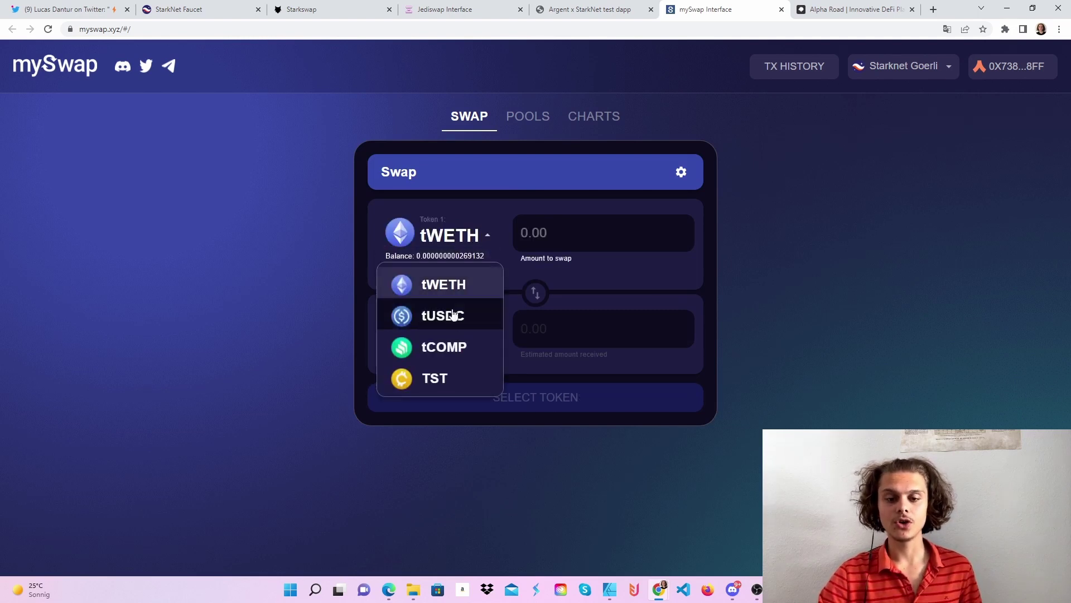
left_click(454, 375)
left_click(472, 321)
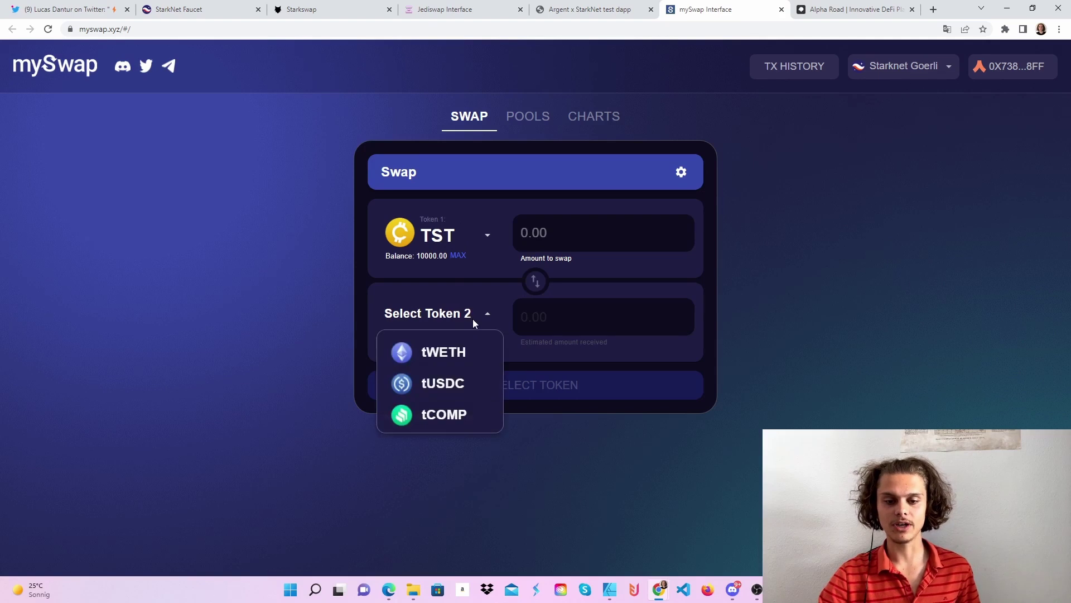
left_click(451, 412)
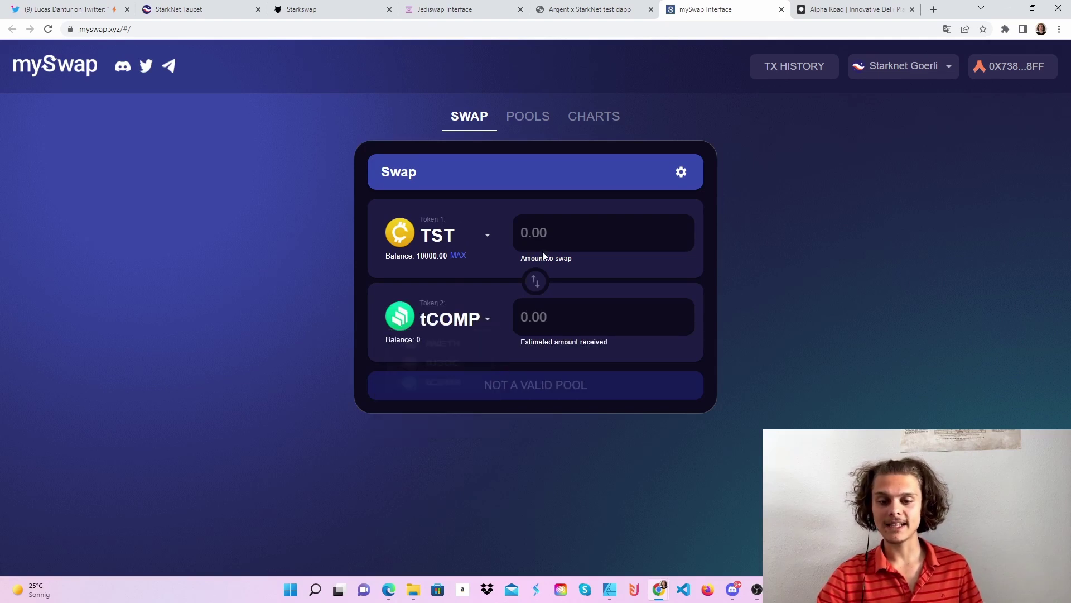
left_click(554, 240)
type("500")
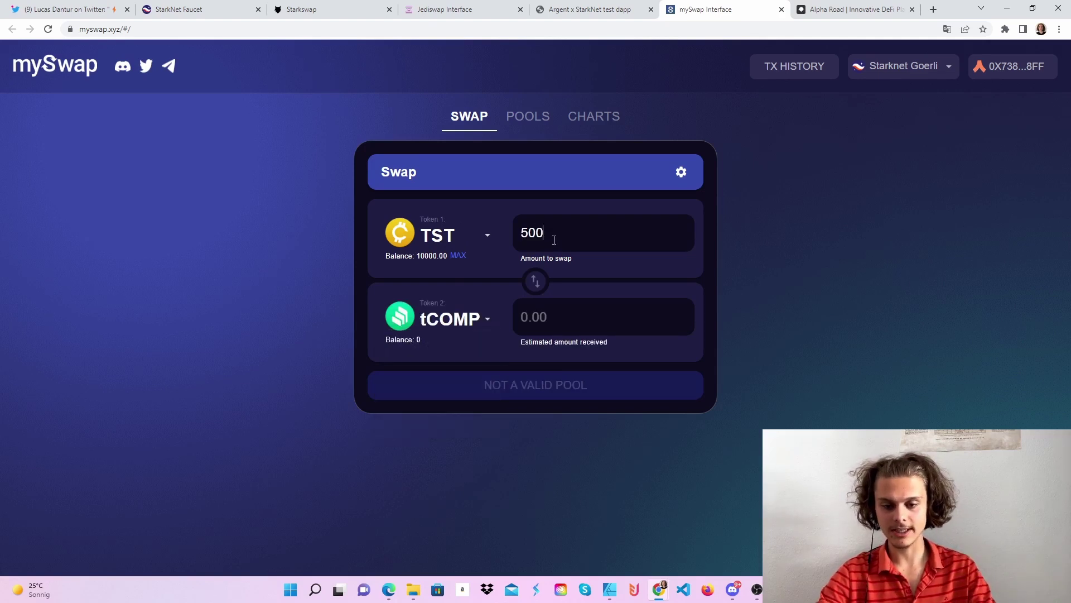
type("0")
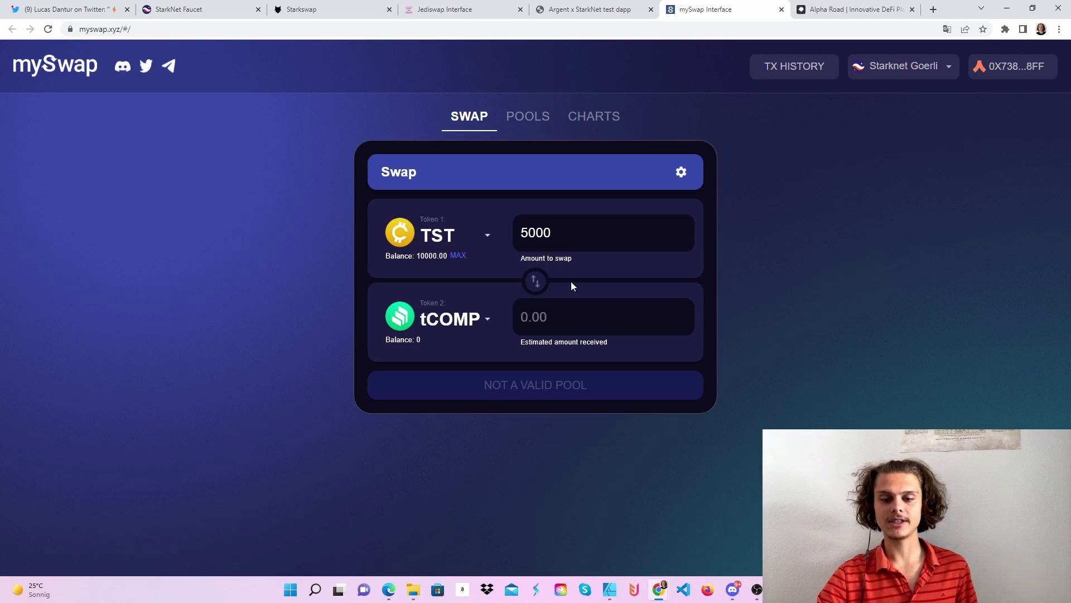
Change the token to receive to tWETH and try to swap the 5000 TST.
left_click(488, 320)
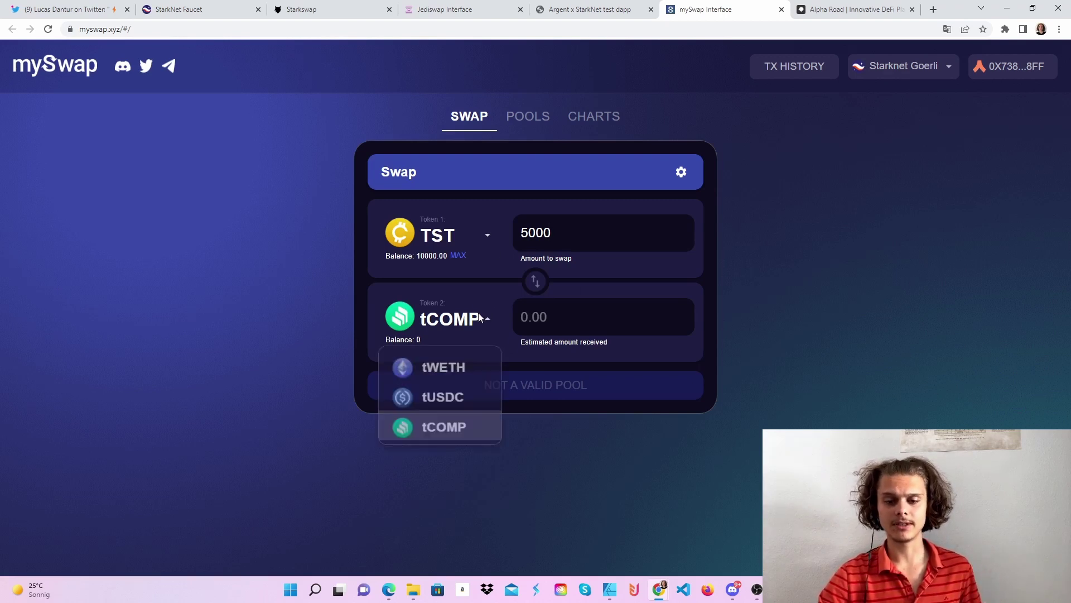
left_click(447, 392)
left_click(449, 321)
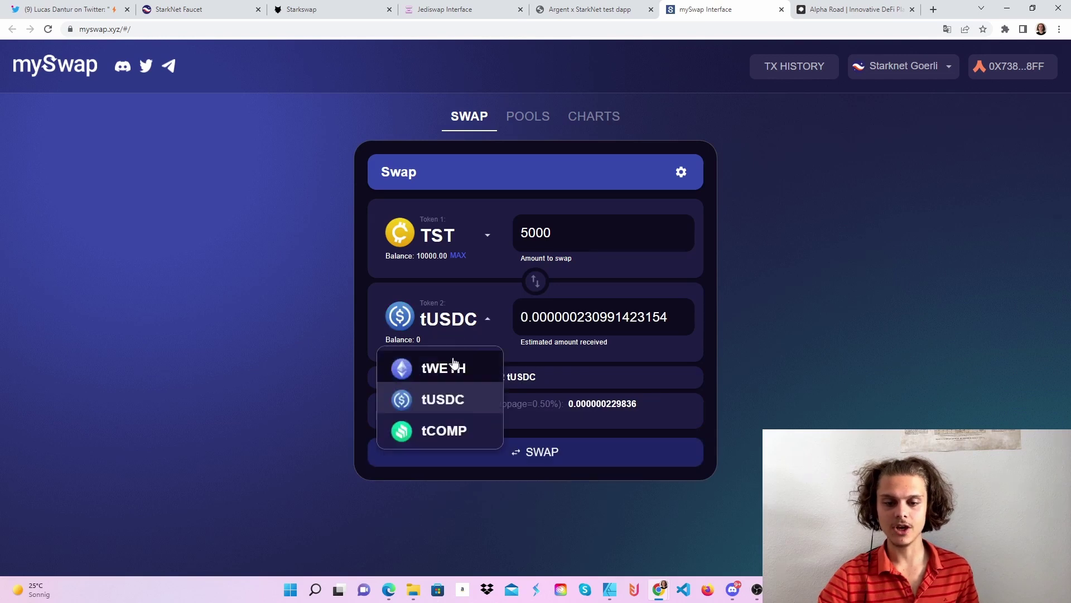
left_click(450, 364)
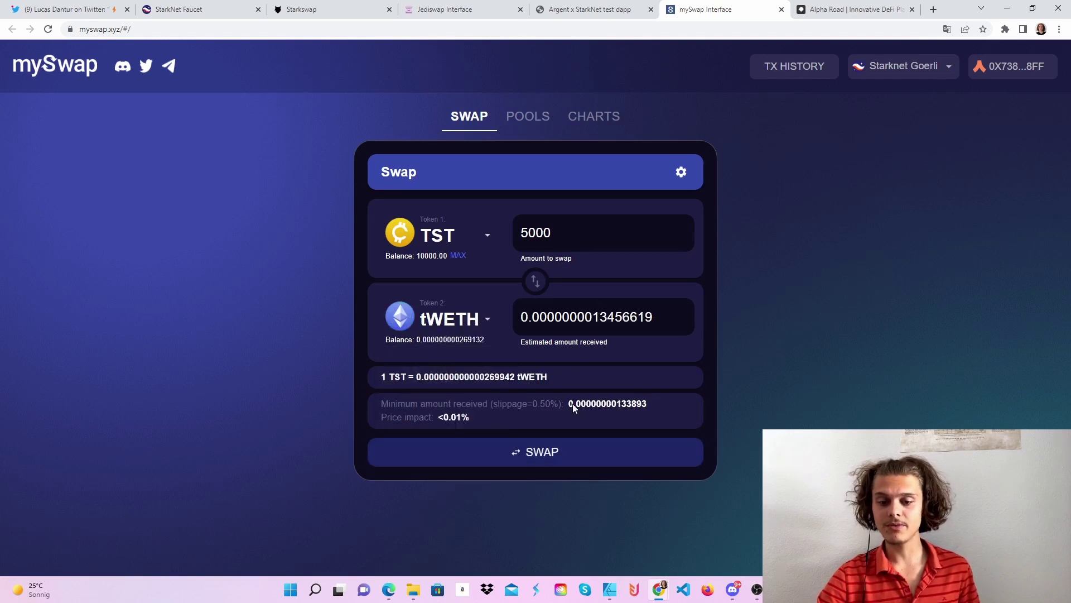
left_click(580, 453)
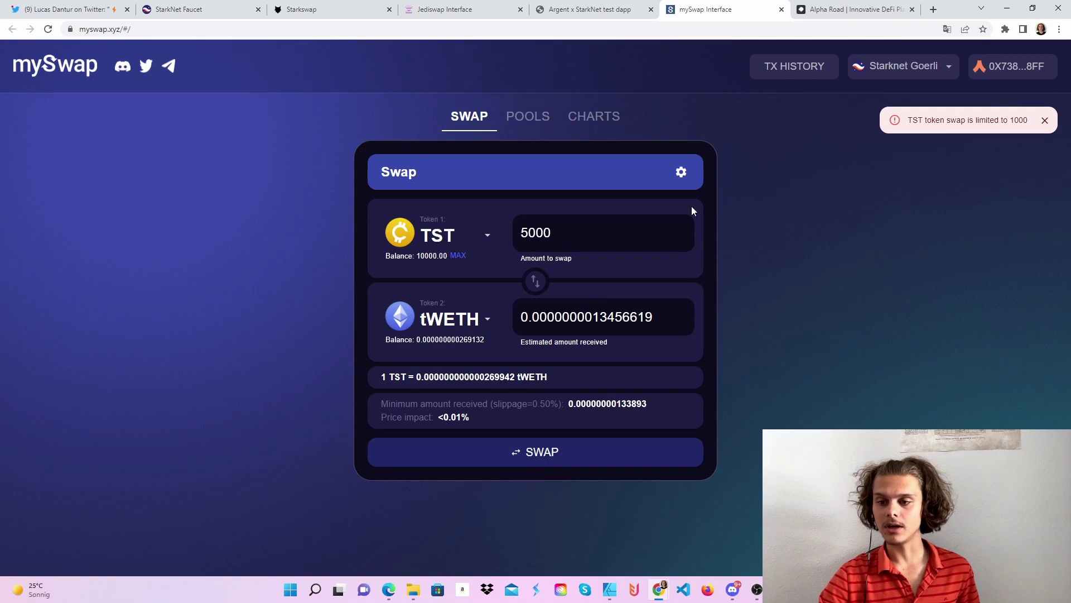
Set the swap amount to 1000 TST, submit the swap to tWETH and sign it in Argent X.
left_click(668, 221)
key("ctrl+a")
type("1000")
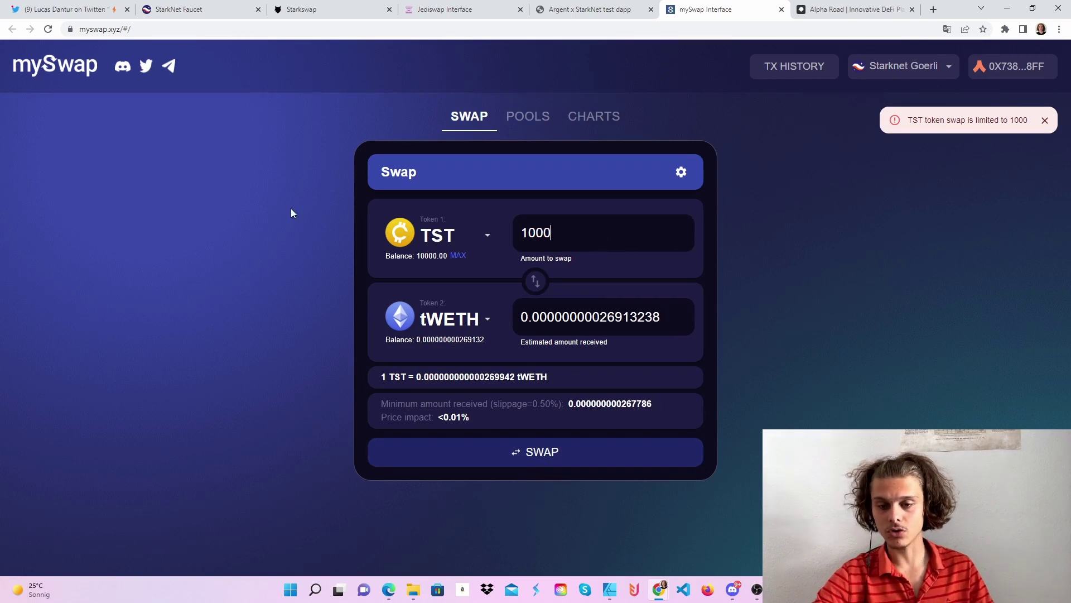
left_click(602, 461)
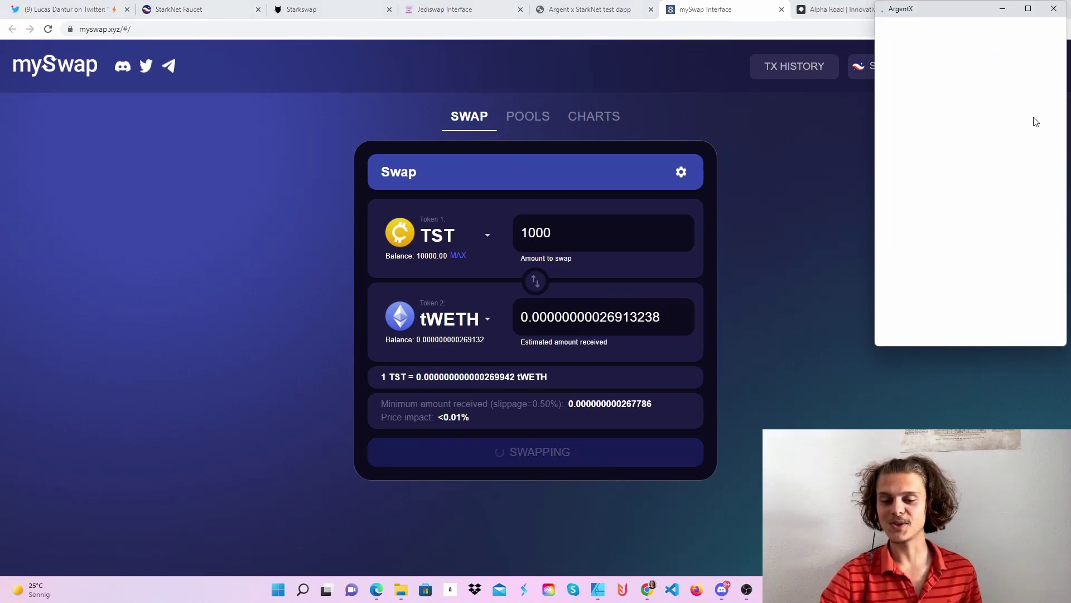
left_click(1017, 321)
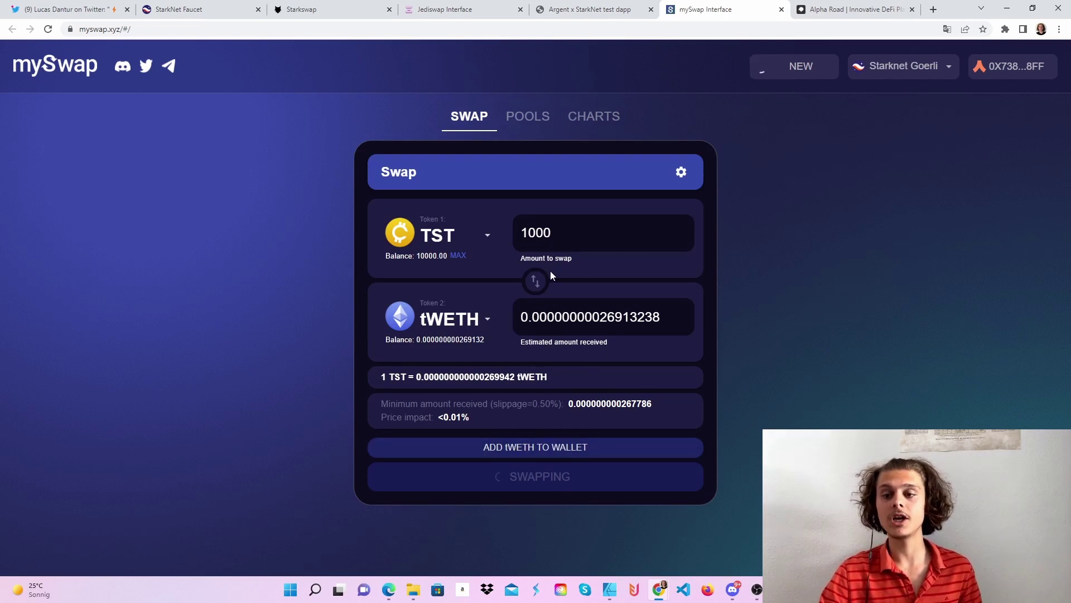
Add liquidity to the TST–tWETH pool on mySwap, providing the maximum tWETH balance and the matching TST amount.
left_click(525, 122)
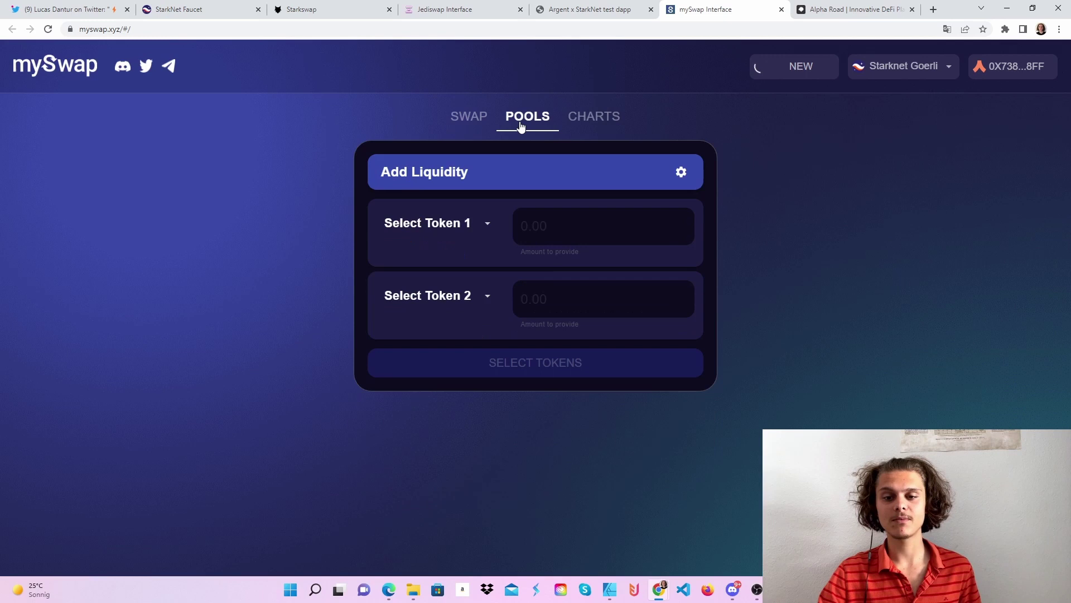
left_click(439, 240)
left_click(441, 354)
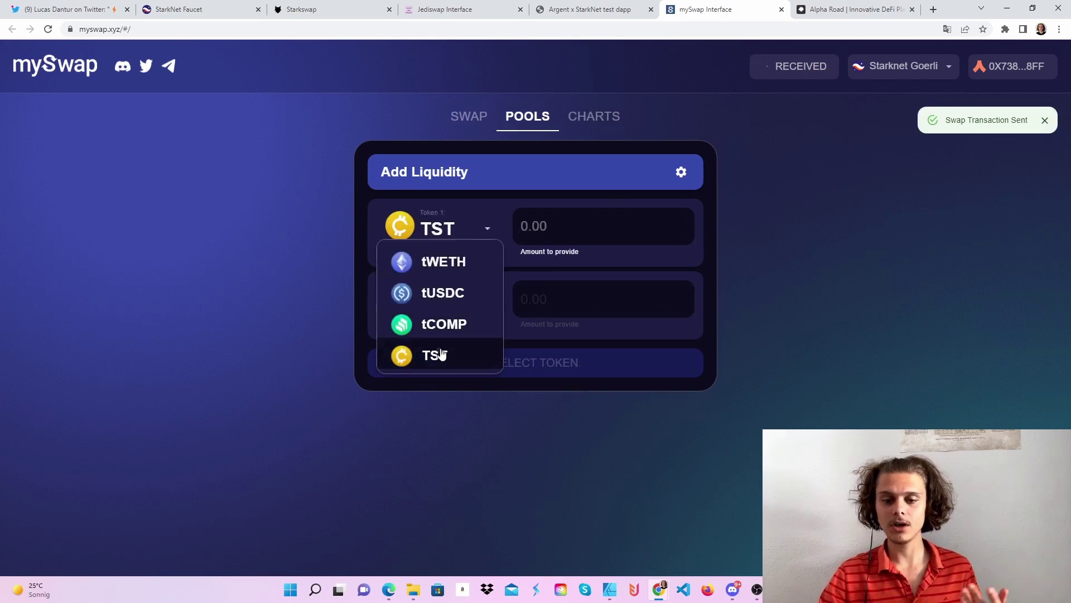
left_click(447, 290)
left_click(454, 342)
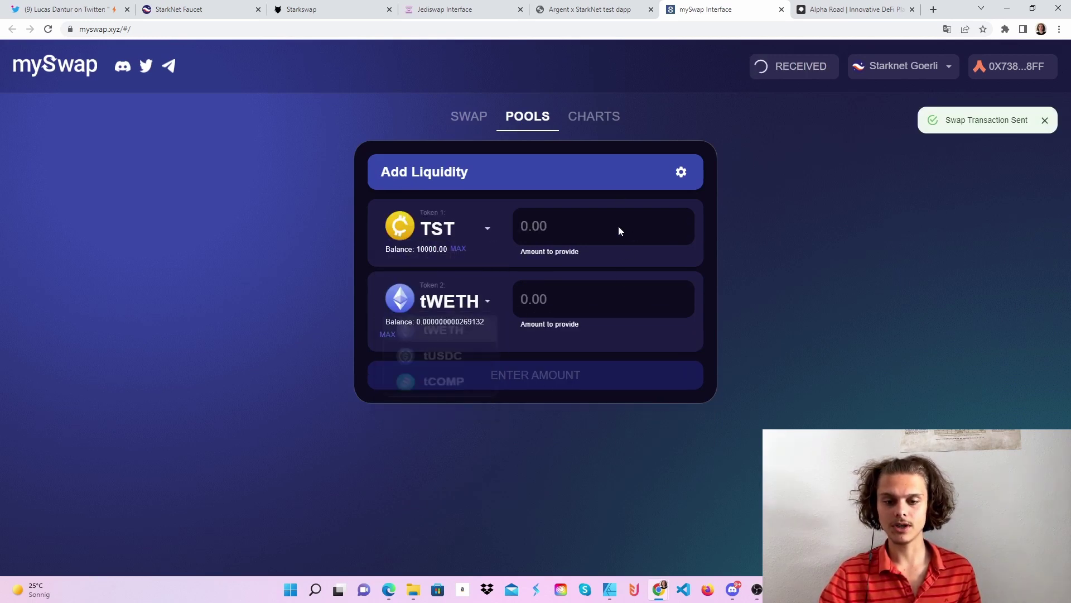
left_click(387, 335)
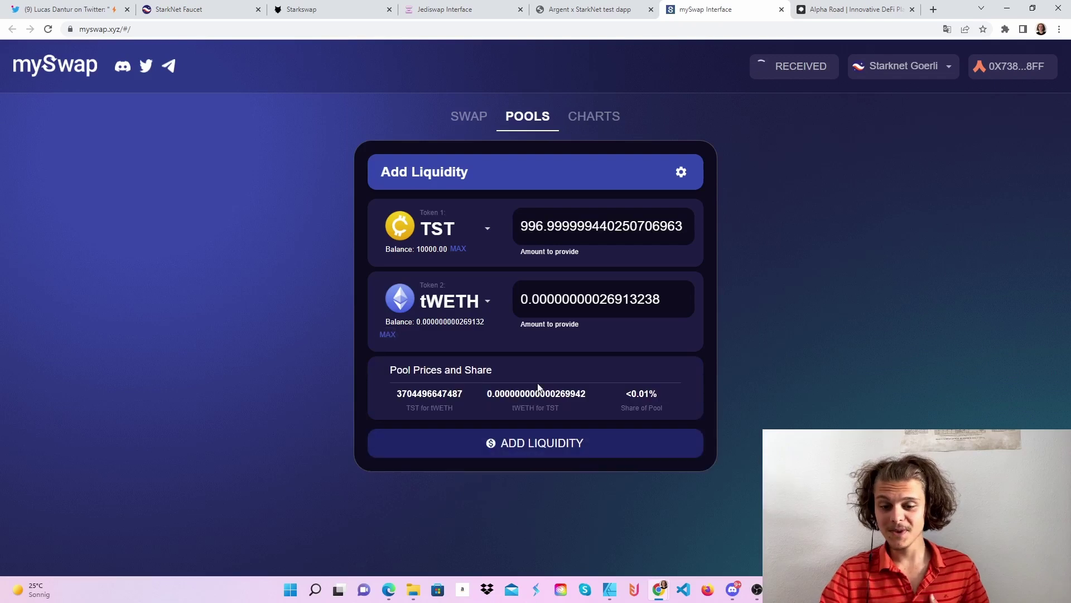
left_click(527, 436)
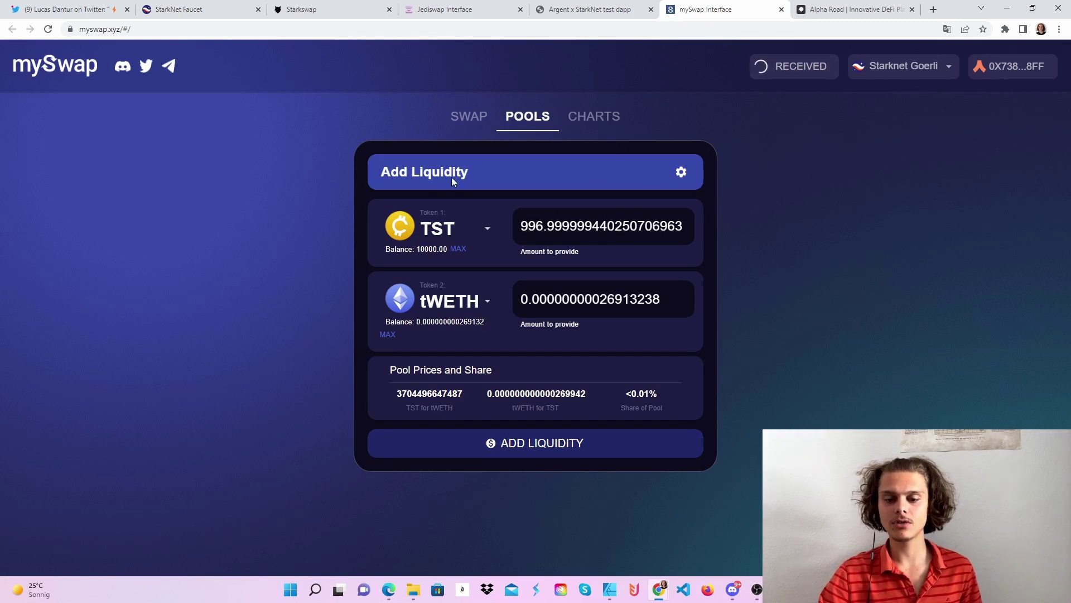
Look through mySwap's swap, pools and charts pages.
left_click(462, 126)
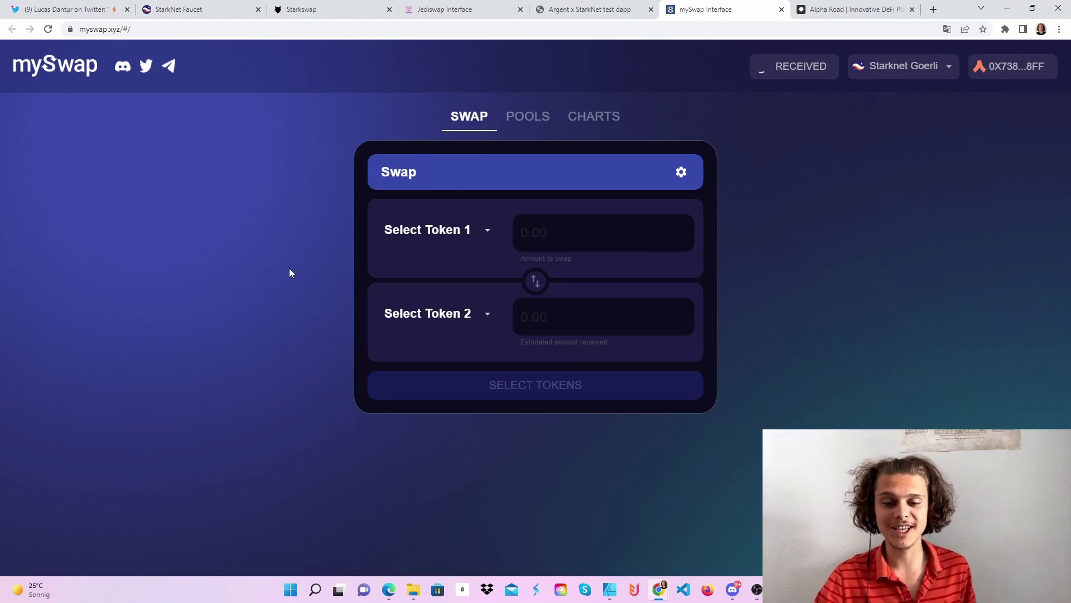
left_click(539, 124)
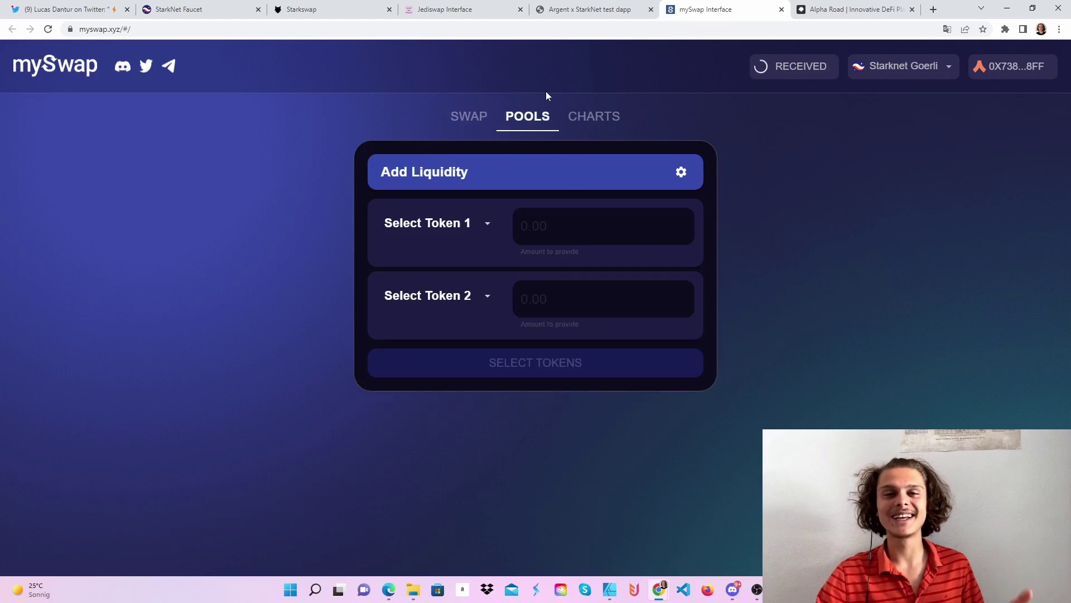
left_click(593, 114)
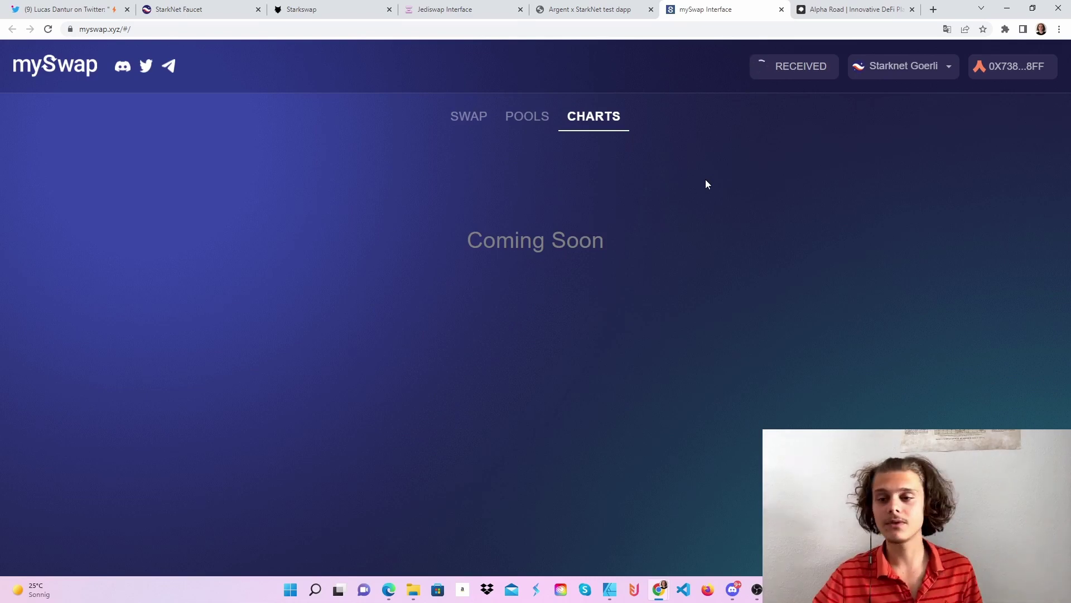
Switch to Alpha Road, check the available beta slots, and briefly open its Twitter page before closing it.
left_click(877, 7)
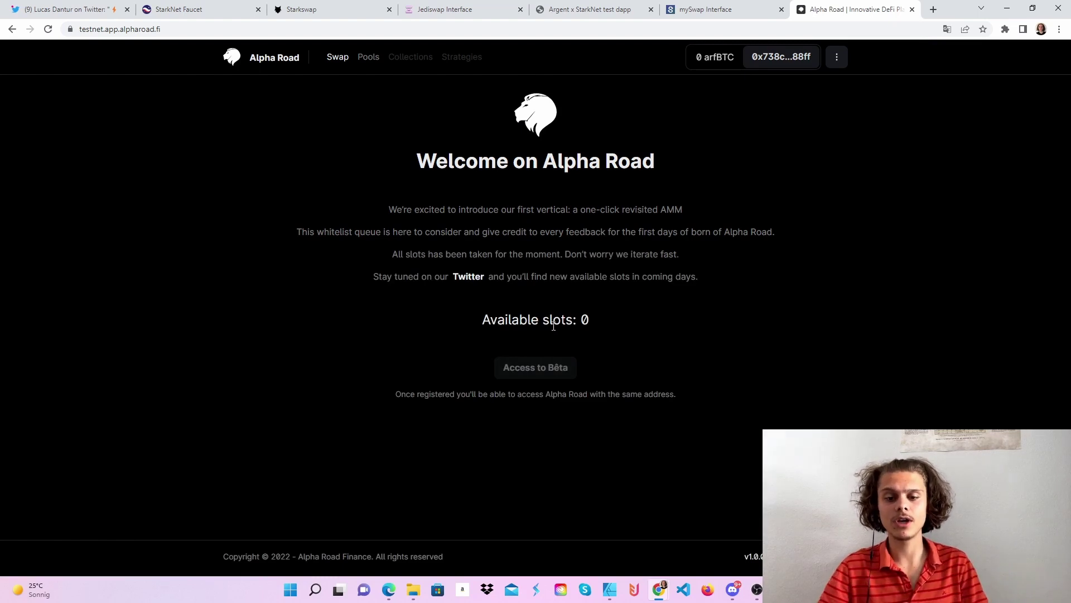
left_click_drag(591, 324, 469, 331)
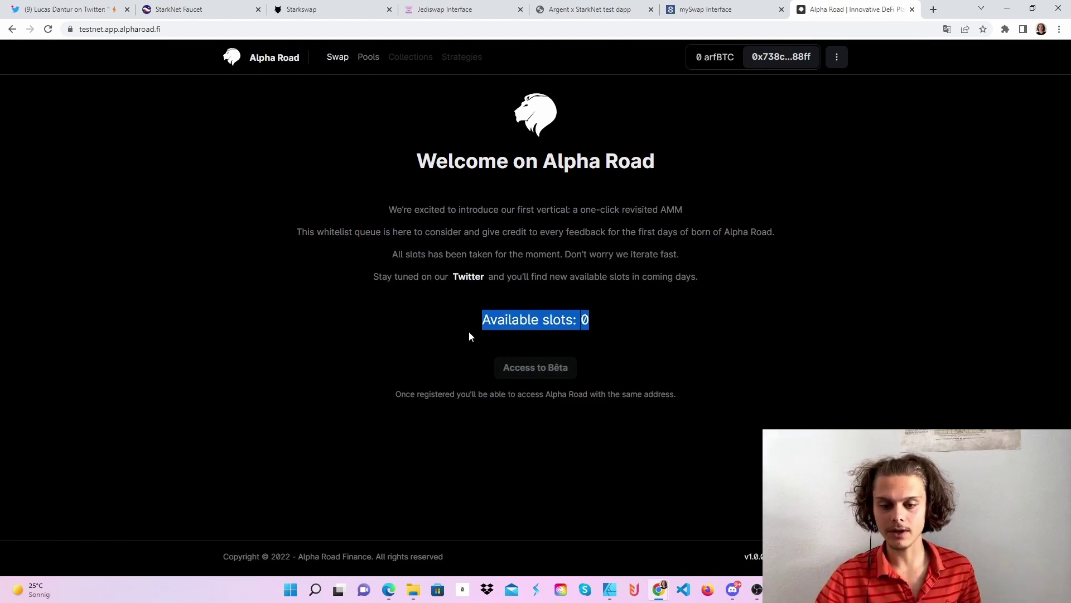
left_click(657, 335)
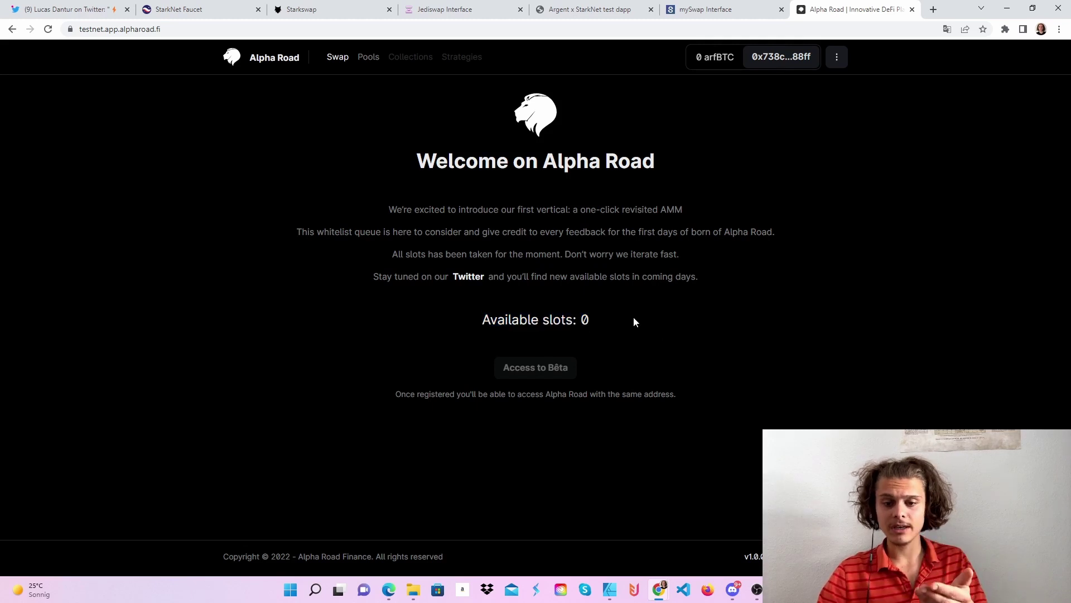
left_click(483, 282)
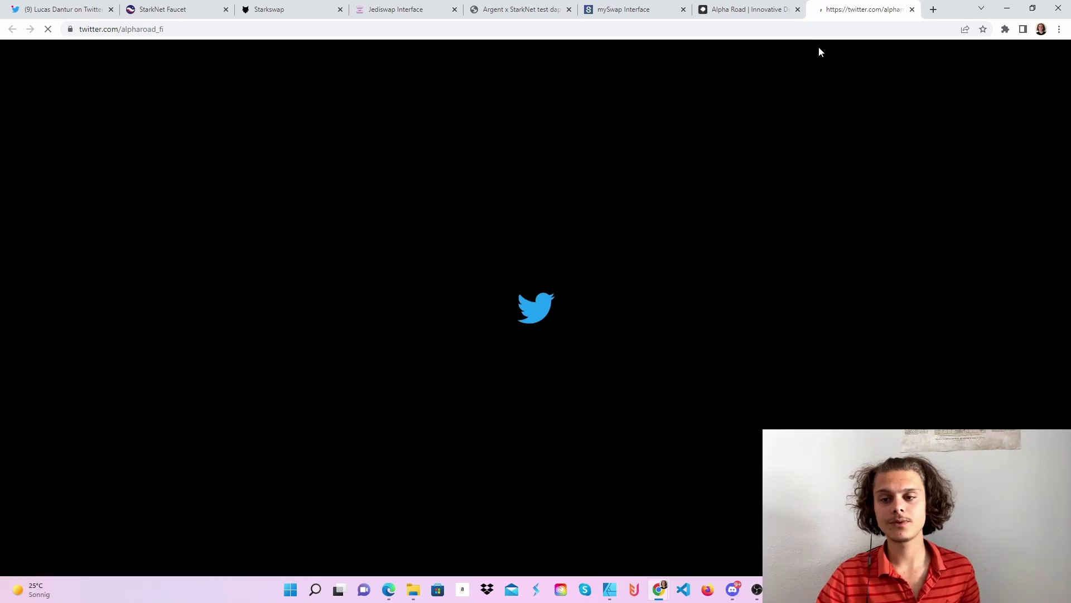
left_click(912, 11)
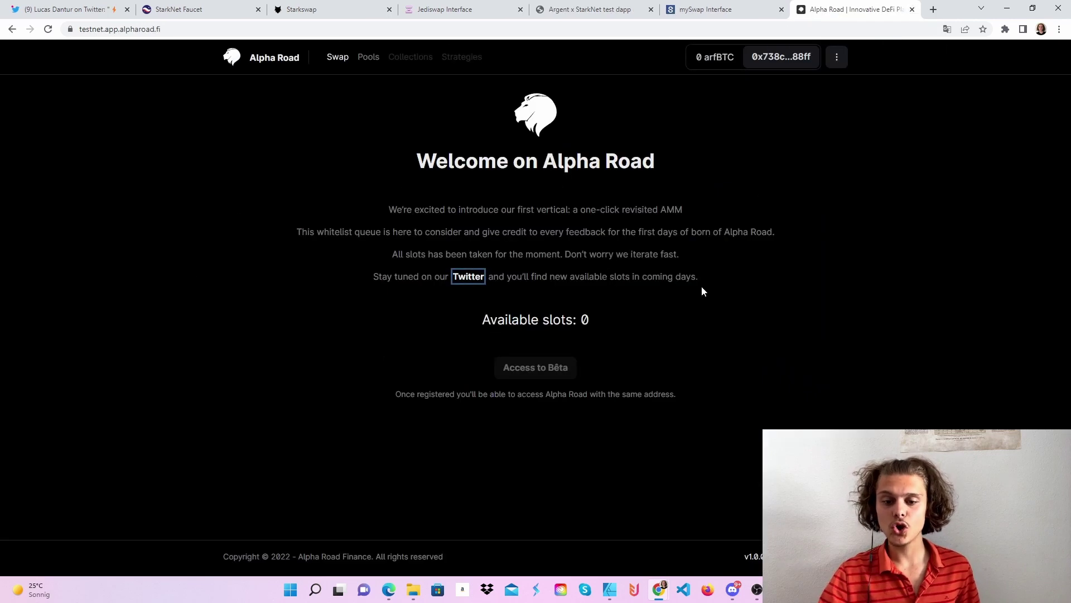
Switch back to Starkswap and dismiss the ETH to USDC swap notice to return to the LAN-BAR withdrawal form.
left_click(726, 10)
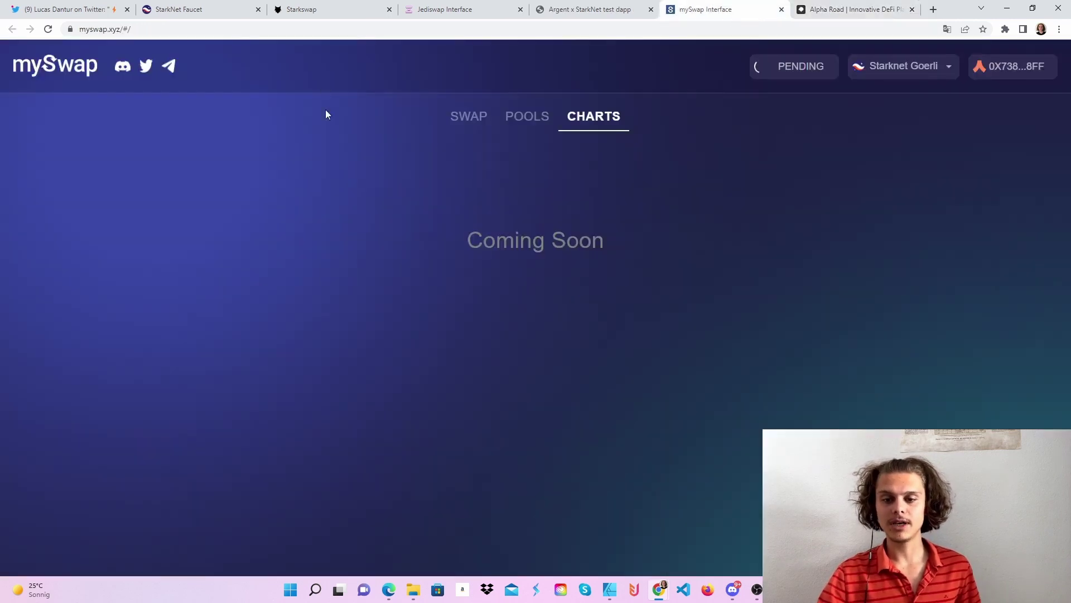
left_click(580, 10)
left_click(446, 10)
left_click(312, 9)
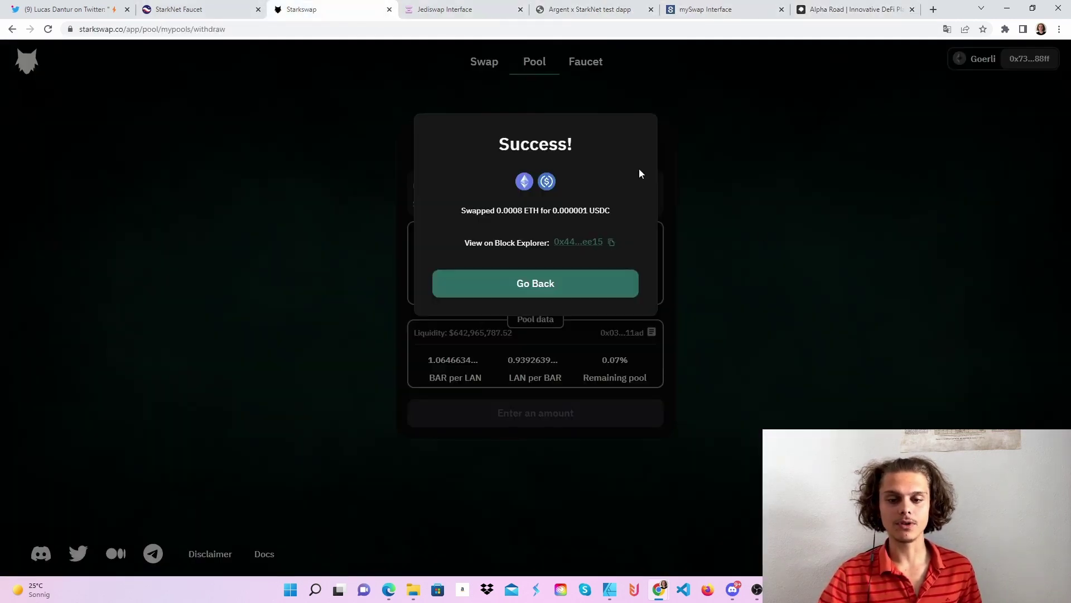
left_click(585, 282)
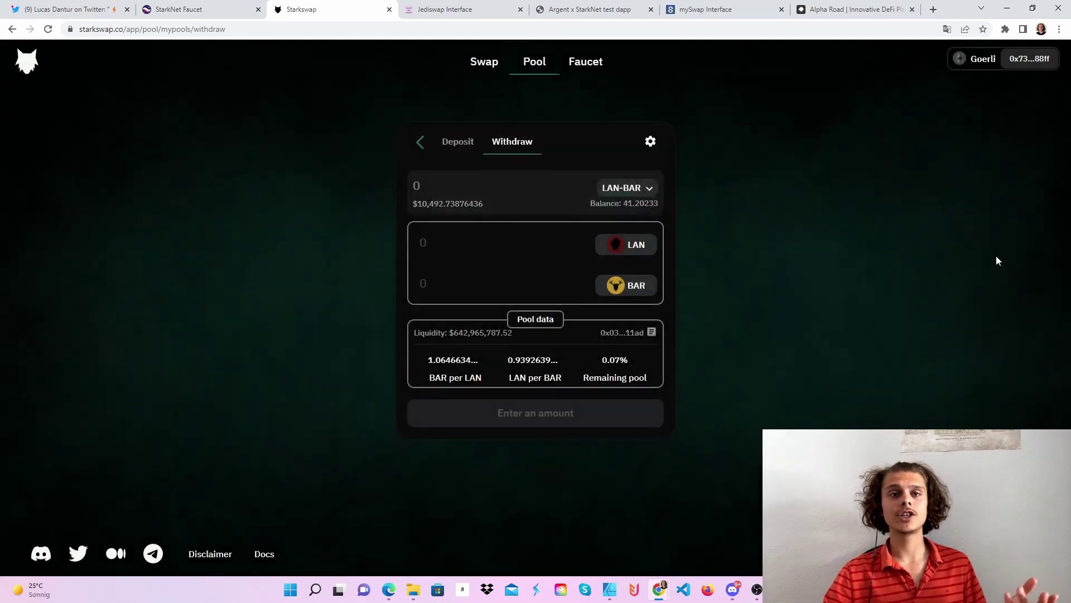